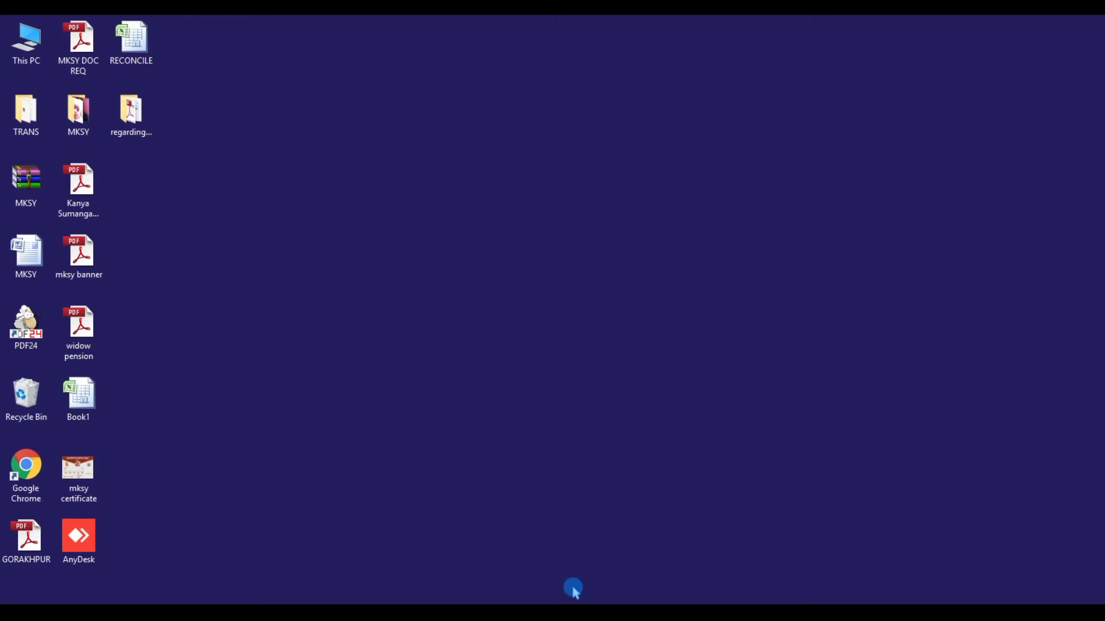
- Open a blank Microsoft Word document and generate three paragraphs of sample text with =rand()
{"action": "left_click", "coordinate": [572, 613]}
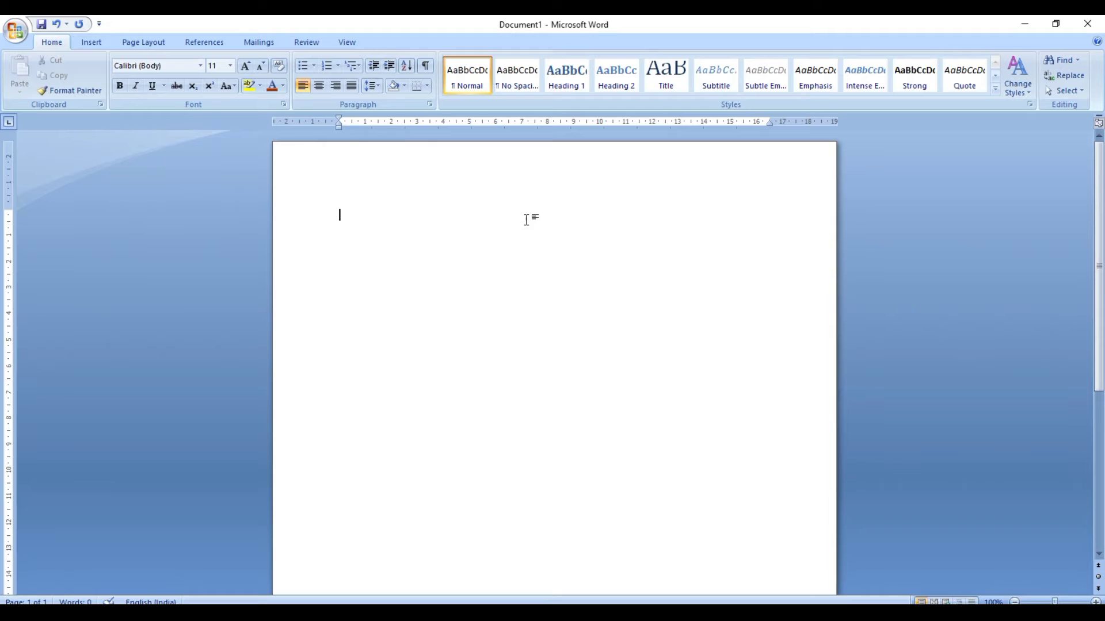
{"action": "left_click", "coordinate": [526, 220]}
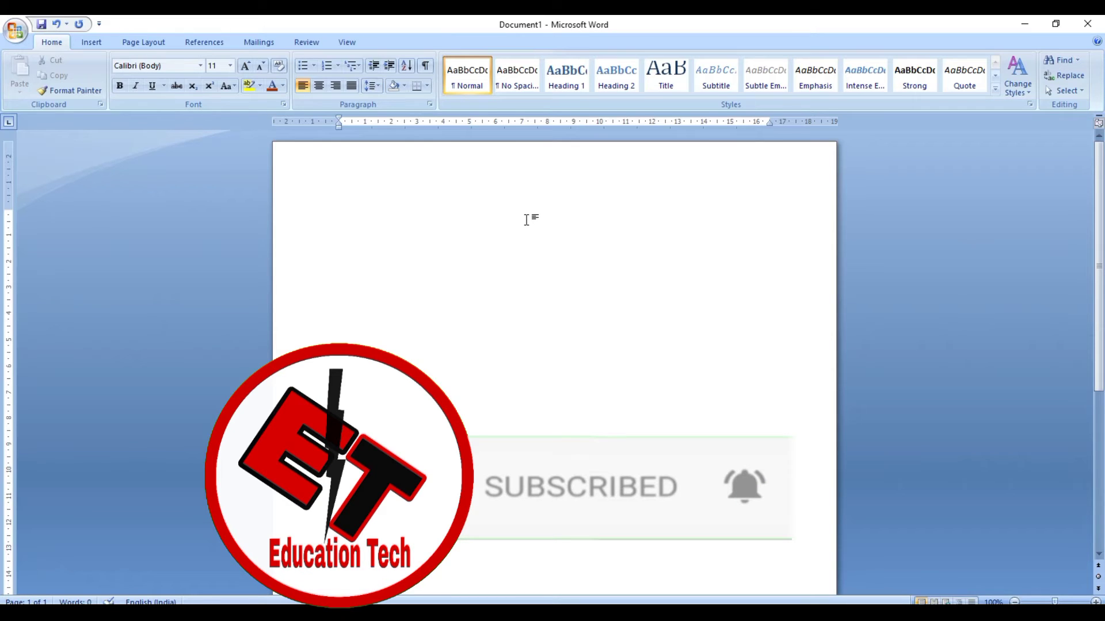
{"action": "type", "text": "=rand"}
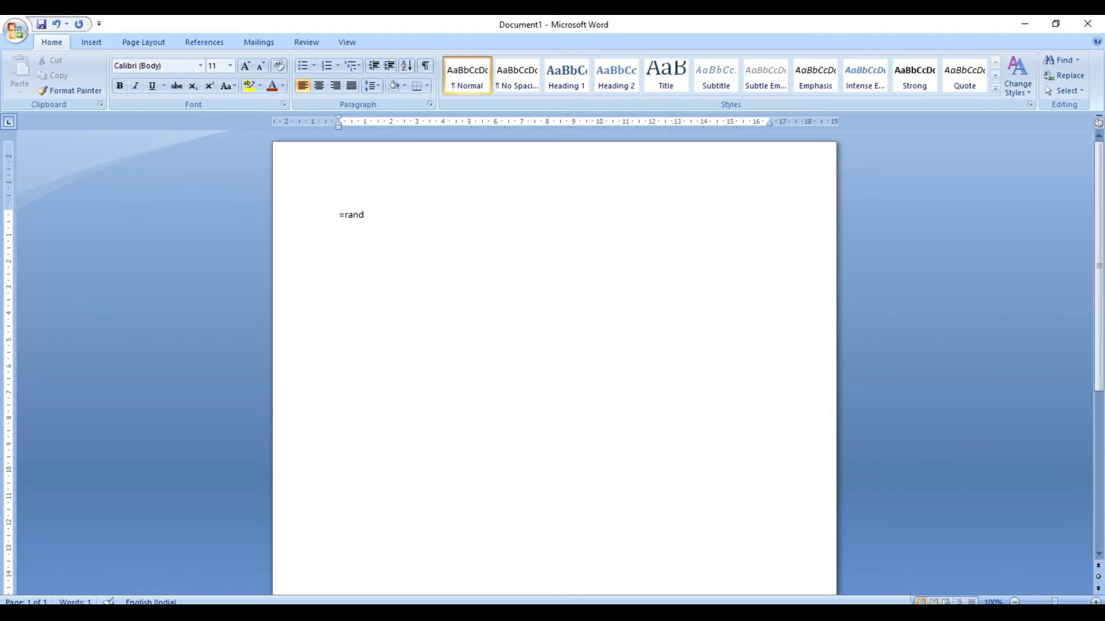
{"action": "type", "text": "()"}
{"action": "key", "text": "Return"}
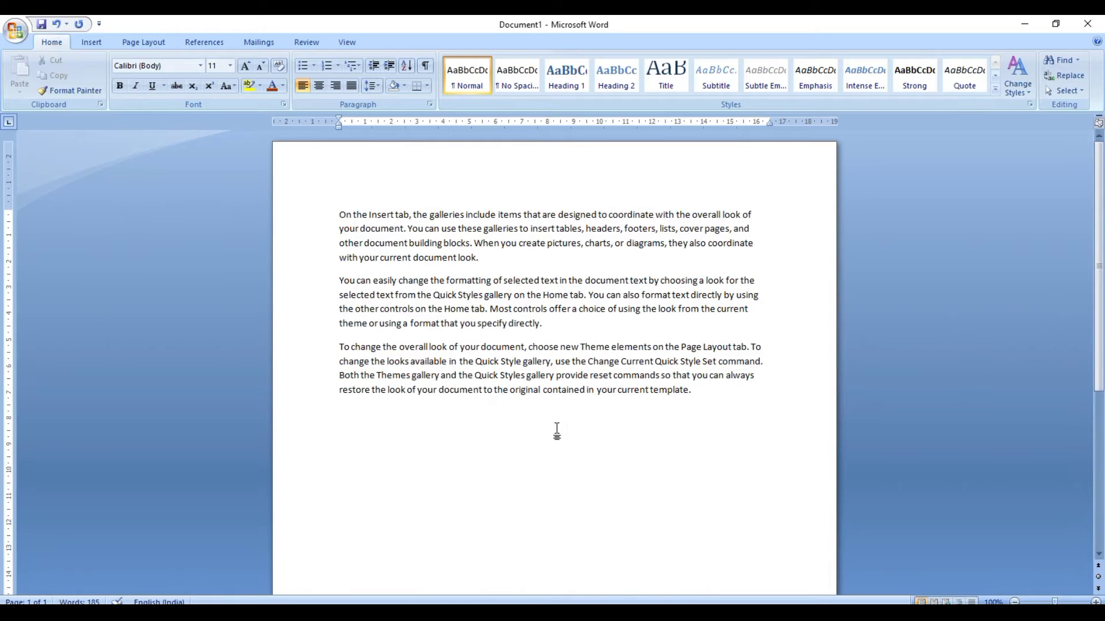
- Select all the sample paragraphs and start saving the selection to the Quick Part Gallery
{"action": "left_click_drag", "start_coordinate": [712, 387], "coordinate": [331, 222]}
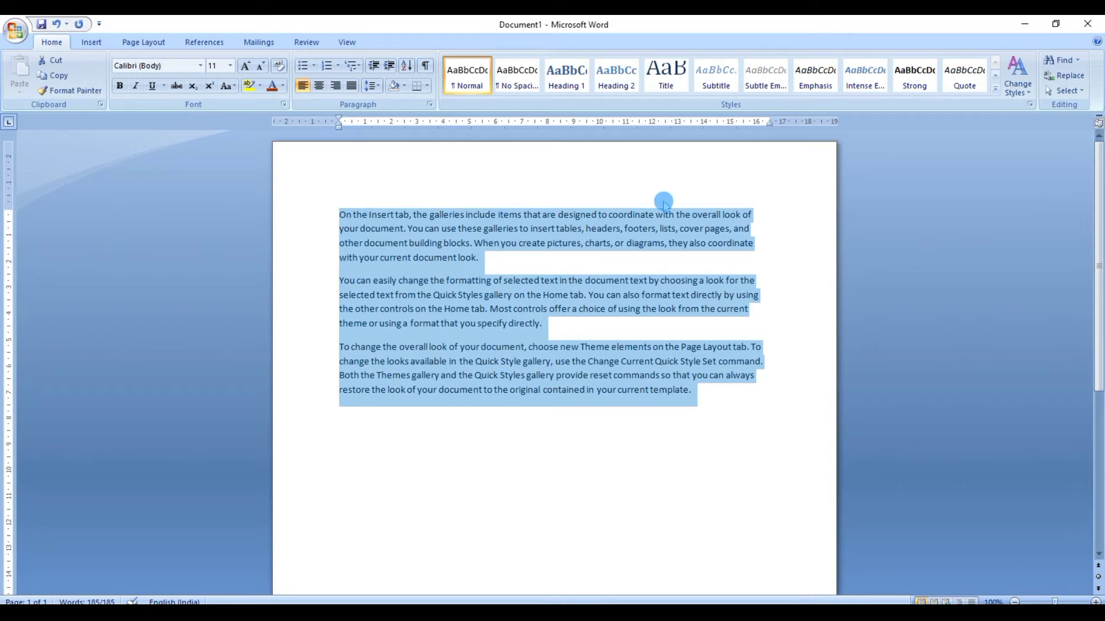
{"action": "left_click", "coordinate": [640, 421]}
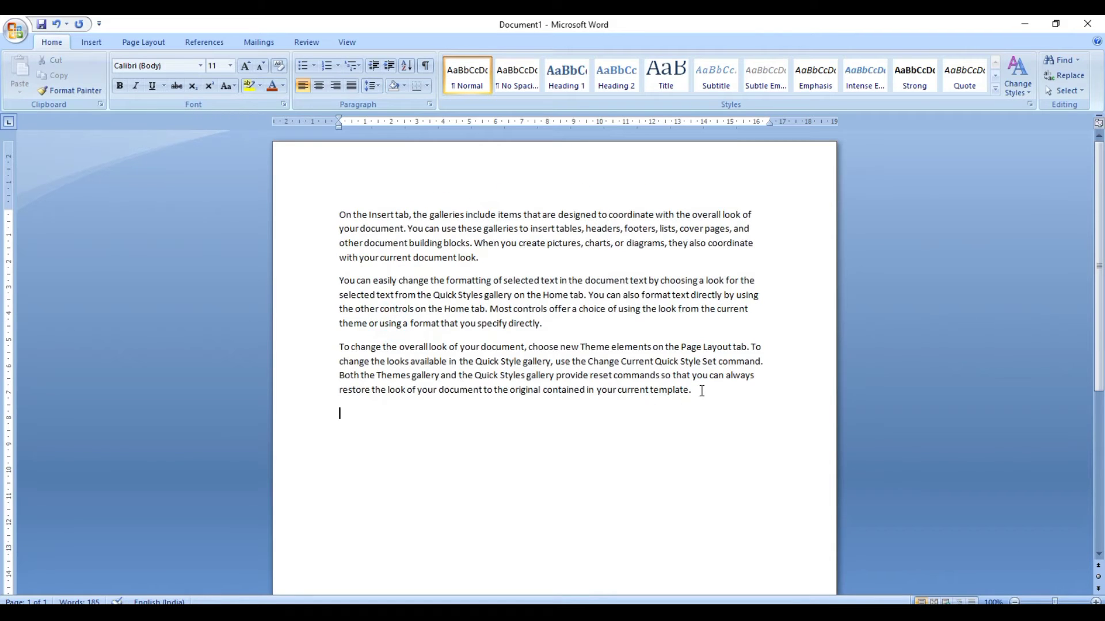
{"action": "left_click_drag", "start_coordinate": [701, 391], "coordinate": [325, 221]}
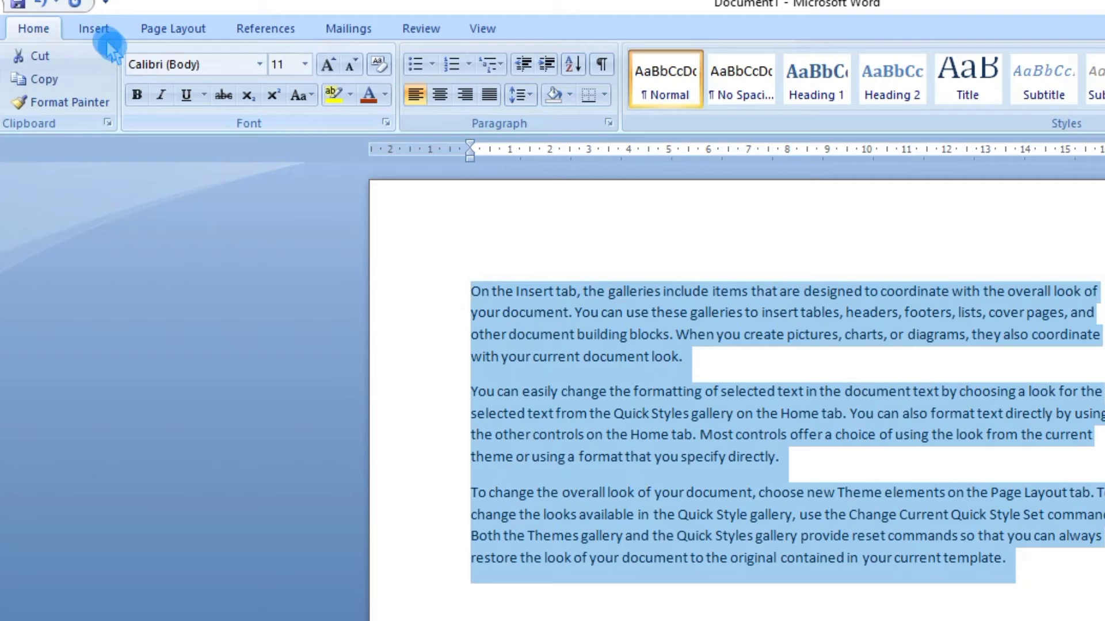
{"action": "left_click", "coordinate": [97, 29]}
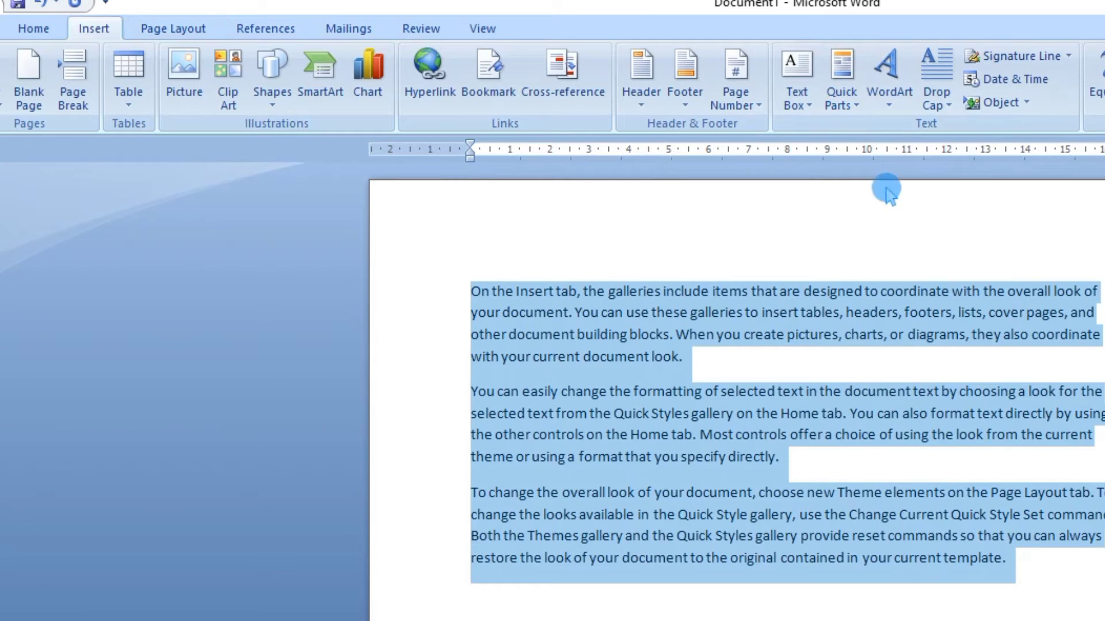
{"action": "left_click", "coordinate": [857, 105]}
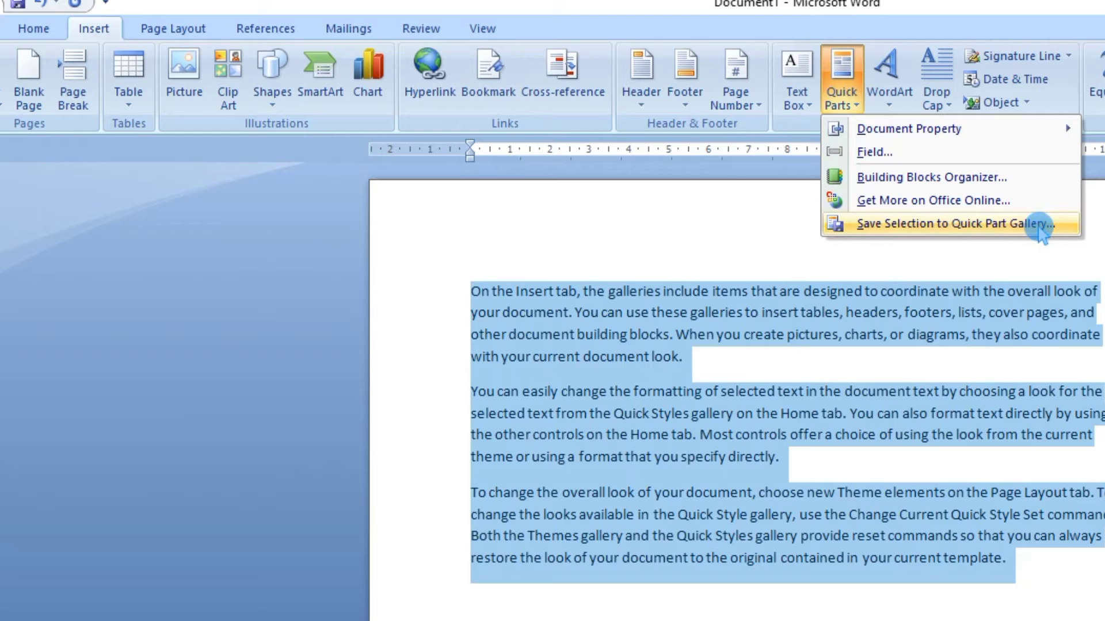
{"action": "left_click", "coordinate": [1007, 225]}
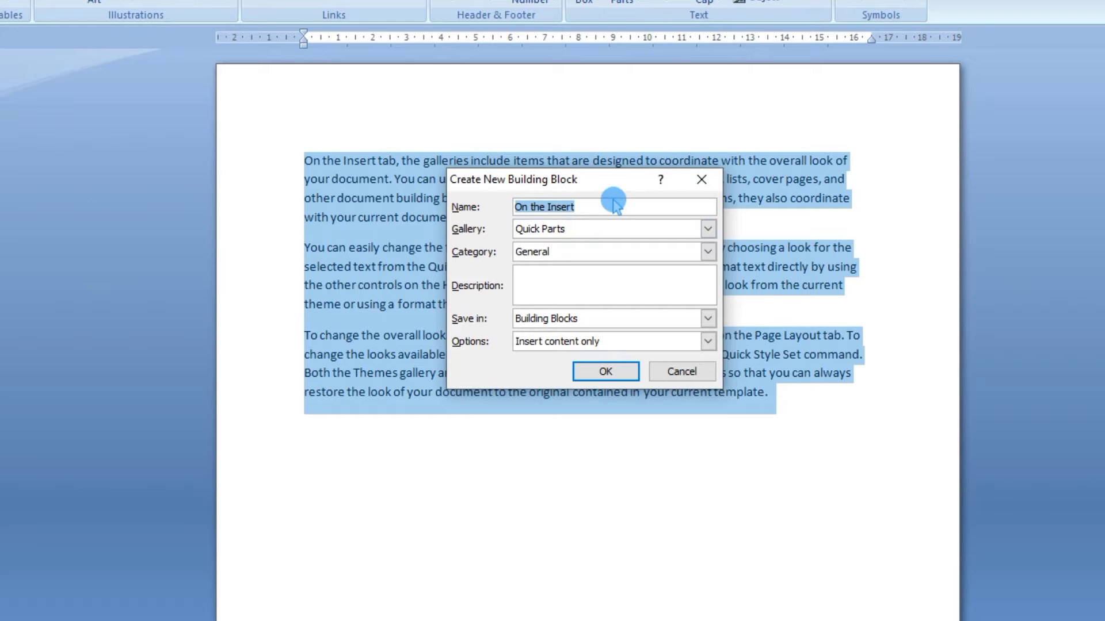
- Name the new building block "daily use"
{"action": "key", "text": "BackSpace"}
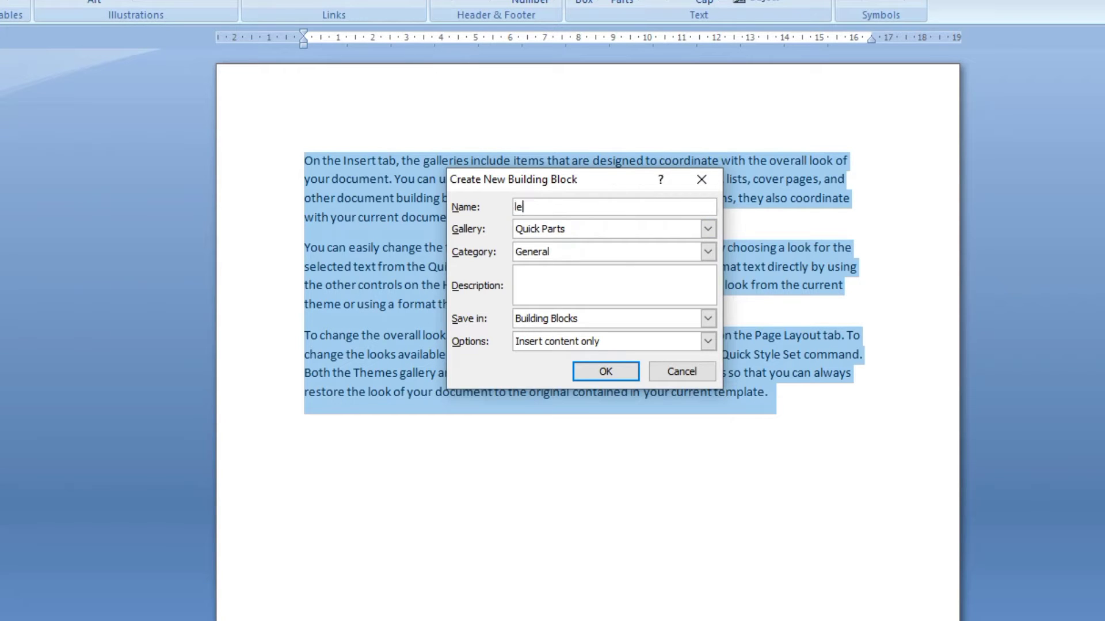
{"action": "key", "text": "BackSpace"}
{"action": "key", "text": "BackSpace"}
{"action": "type", "text": "o"}
{"action": "key", "text": "BackSpace"}
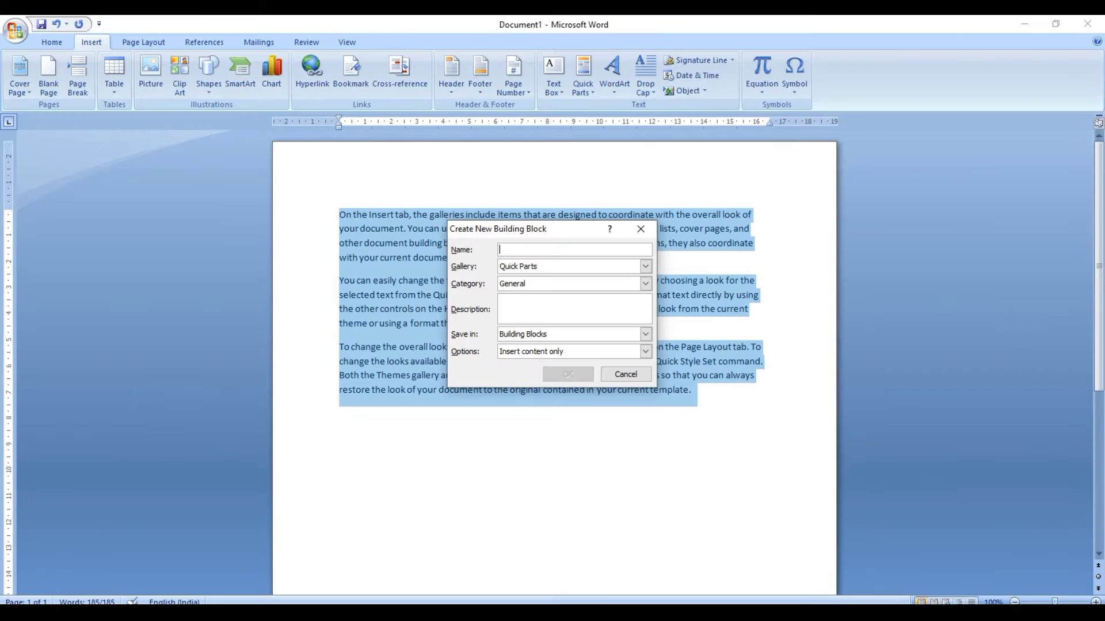
{"action": "type", "text": "daily use"}
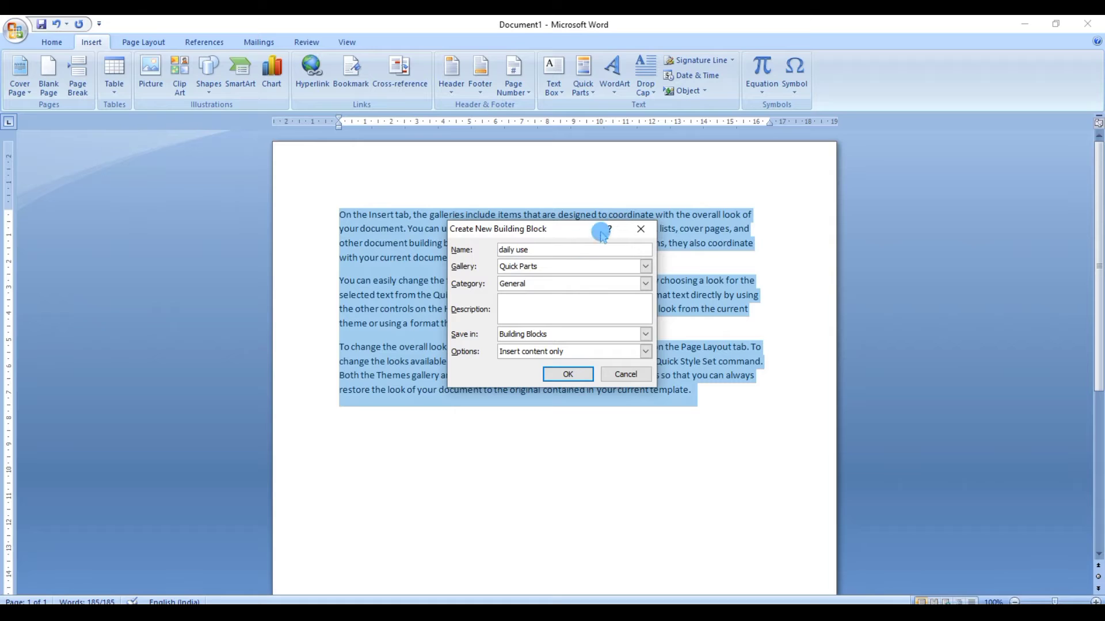
- Review the category and gallery choices, keep General and Quick Parts, and create the building block
{"action": "left_click", "coordinate": [632, 286]}
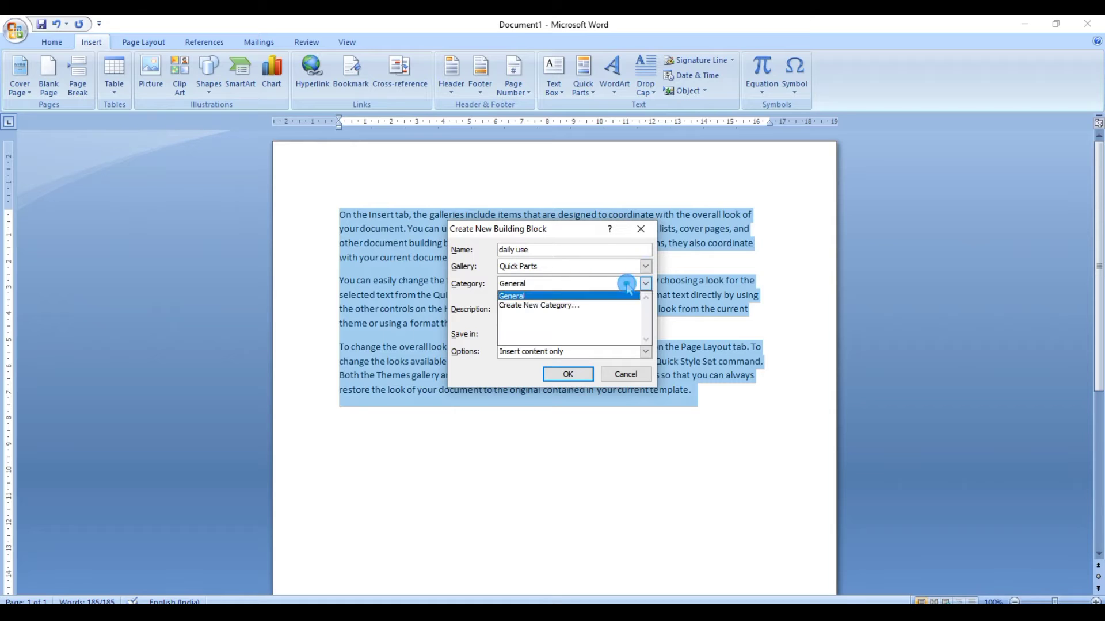
{"action": "left_click", "coordinate": [628, 285]}
{"action": "left_click", "coordinate": [627, 286]}
{"action": "left_click", "coordinate": [587, 294]}
{"action": "left_click", "coordinate": [585, 267]}
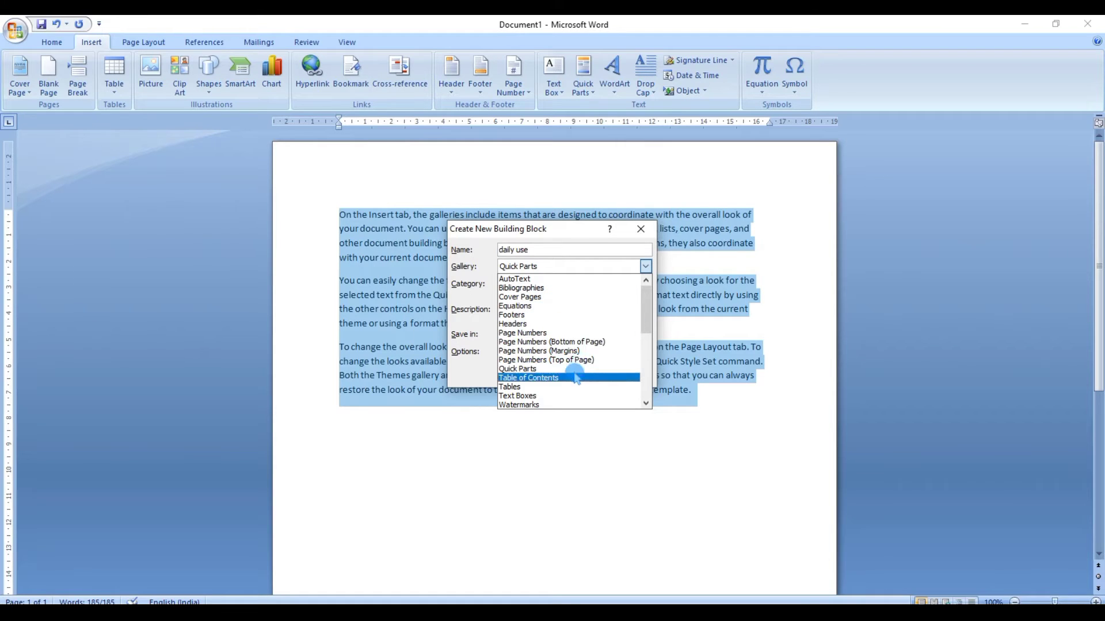
{"action": "left_click", "coordinate": [571, 236]}
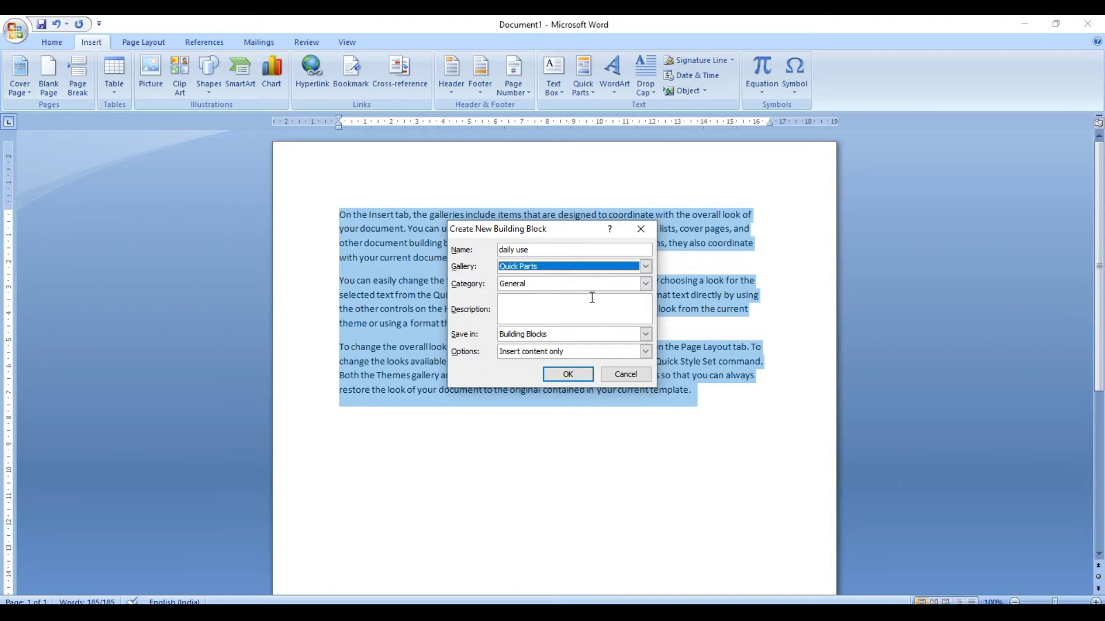
{"action": "left_click", "coordinate": [568, 375]}
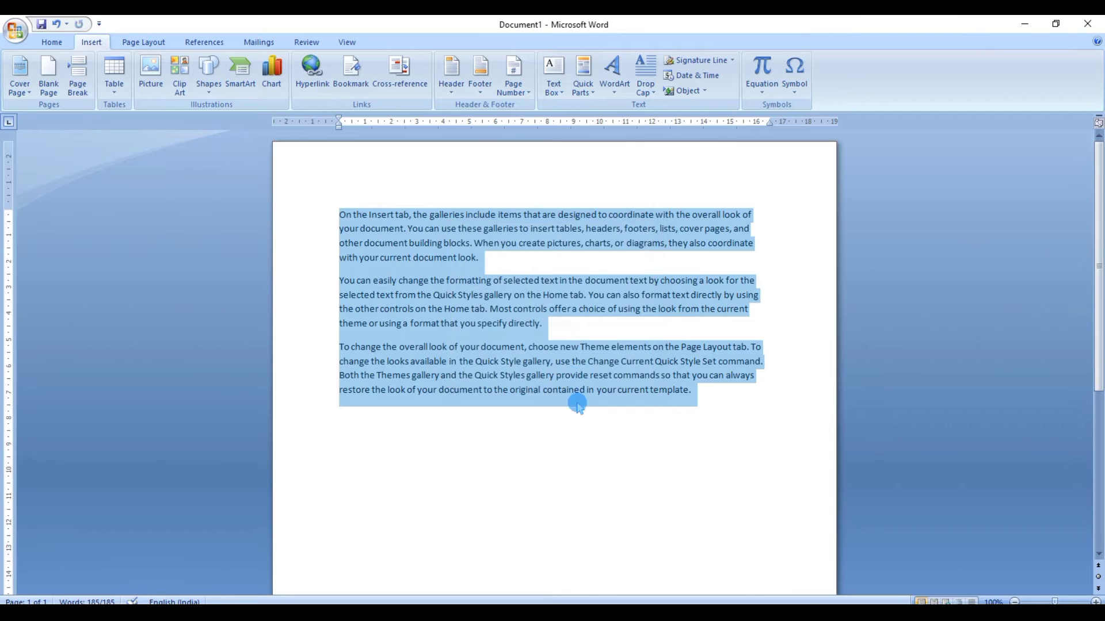
- Insert the "daily use" quick part on the empty line below the sample paragraphs
{"action": "left_click", "coordinate": [575, 429]}
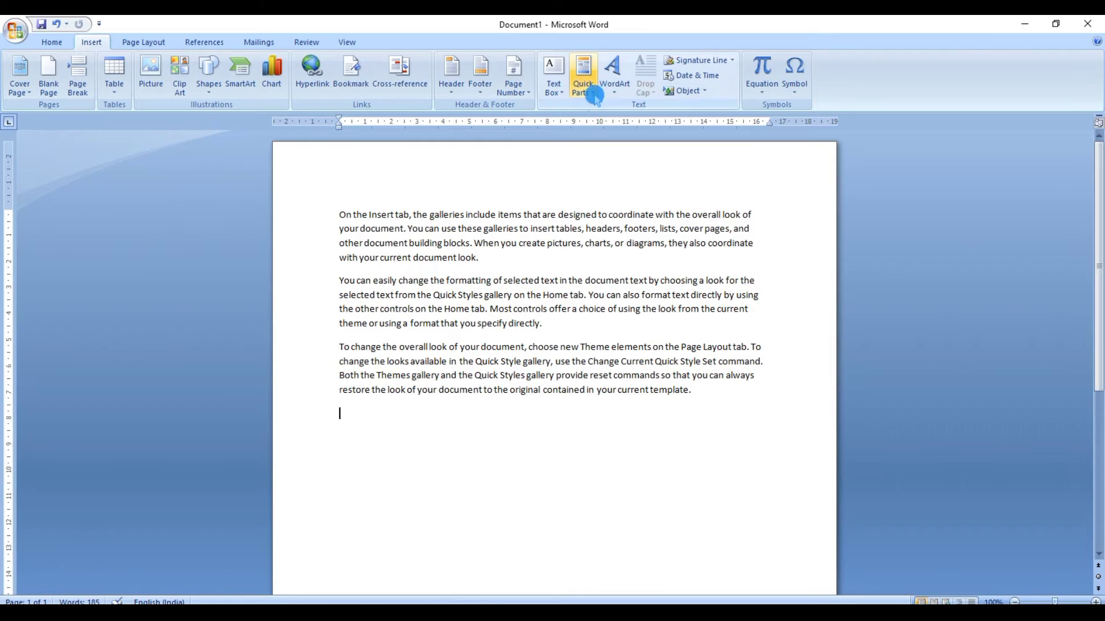
{"action": "left_click", "coordinate": [582, 75]}
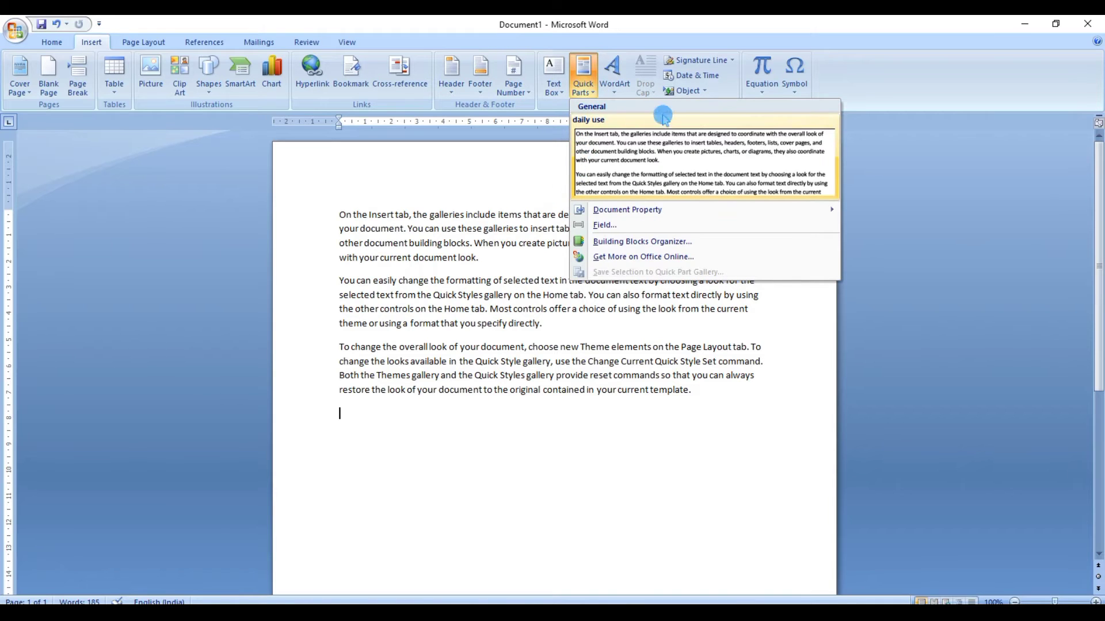
{"action": "left_click", "coordinate": [638, 168]}
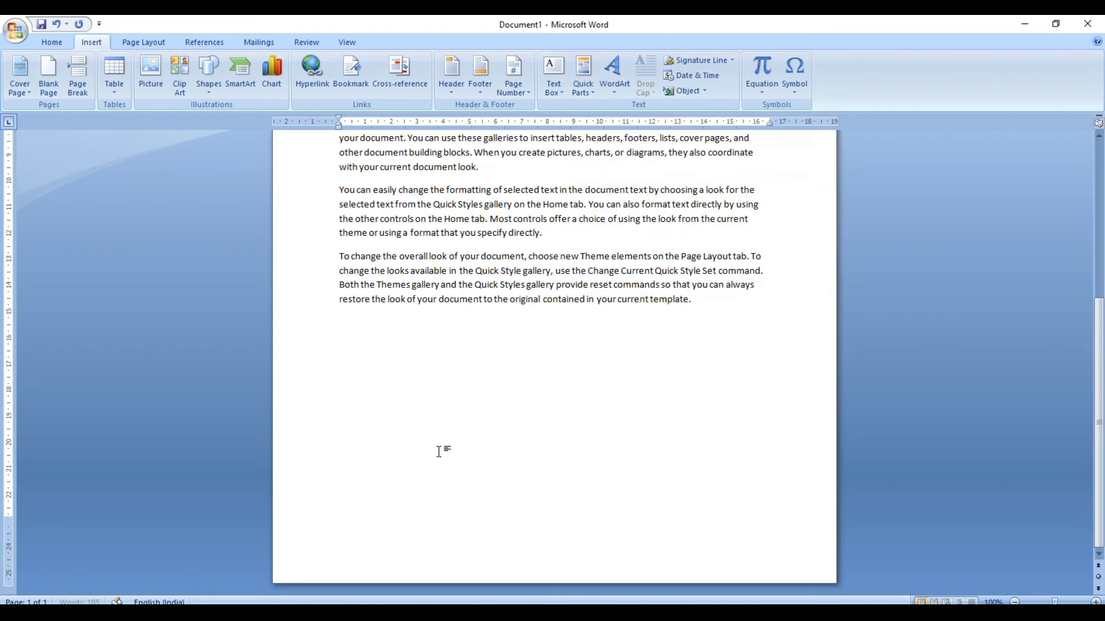
- Add a page break after the text and insert the "daily use" quick part on the new page
{"action": "scroll", "coordinate": [440, 451], "scroll_direction": "down", "scroll_amount": 5}
{"action": "key", "text": "ctrl+Return"}
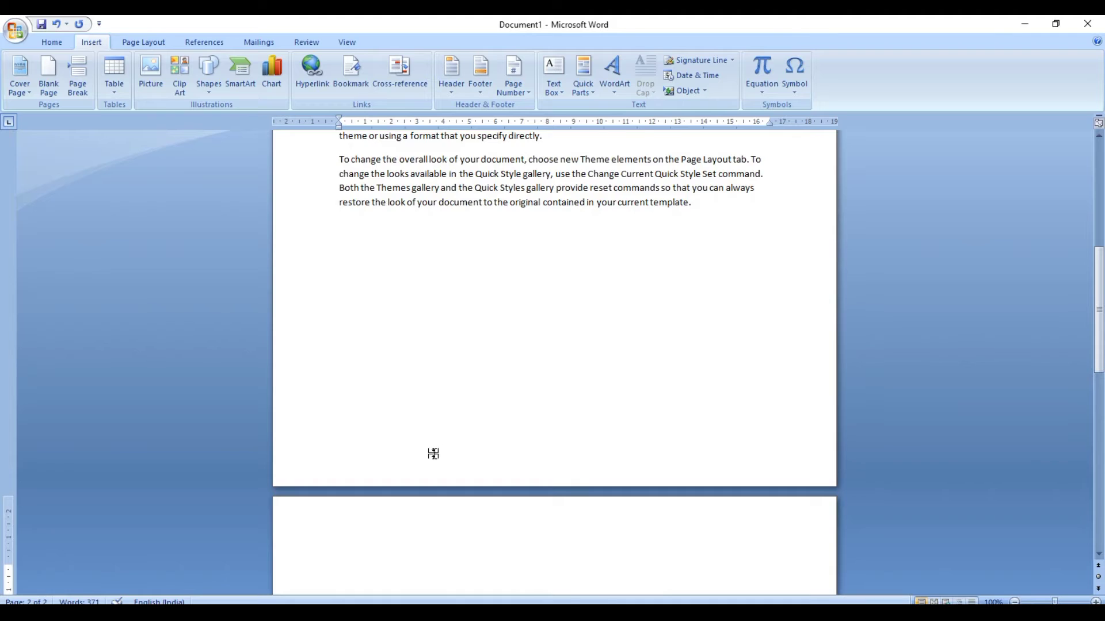
{"action": "scroll", "coordinate": [433, 454], "scroll_direction": "down", "scroll_amount": 5}
{"action": "left_click", "coordinate": [587, 86]}
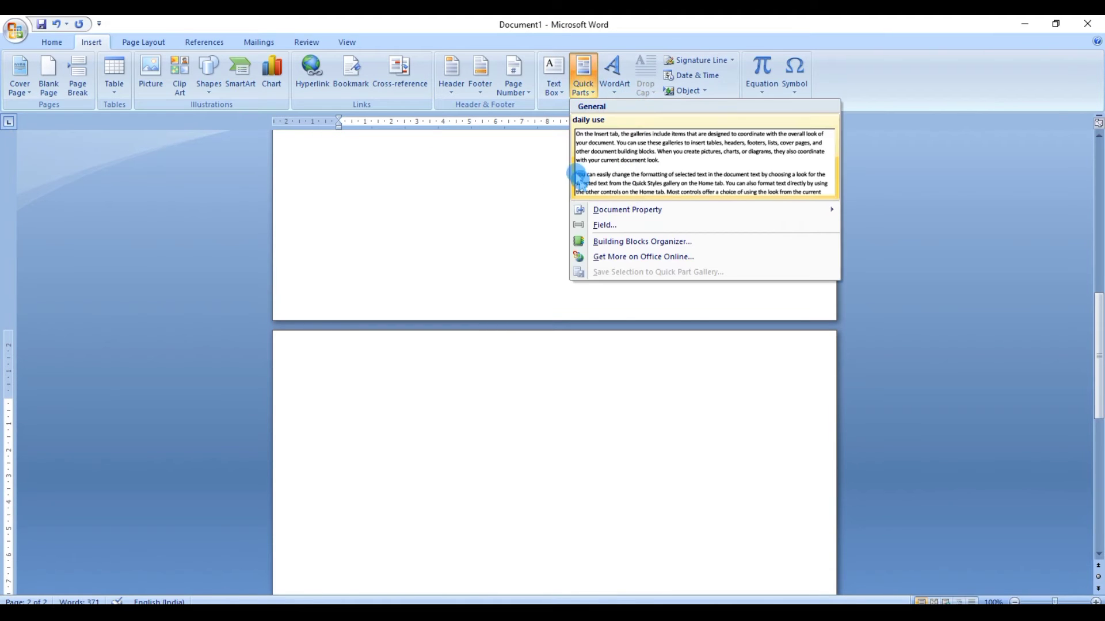
{"action": "left_click", "coordinate": [631, 164]}
{"action": "scroll", "coordinate": [451, 321], "scroll_direction": "up", "scroll_amount": 12}
{"action": "scroll", "coordinate": [451, 320], "scroll_direction": "down", "scroll_amount": 10}
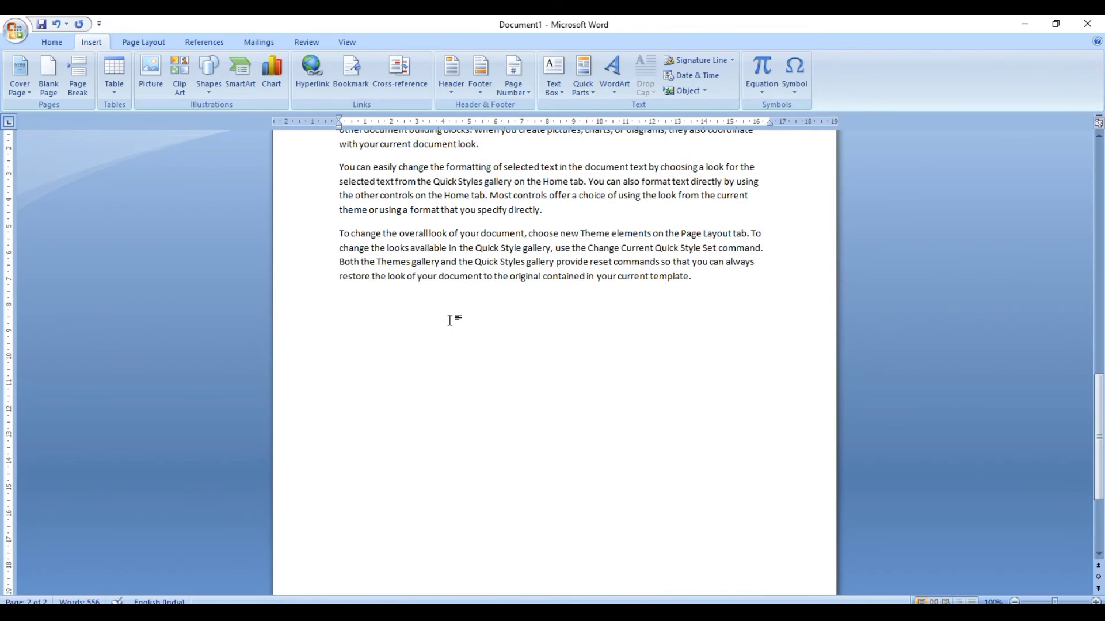
- Add another page break and insert a 4x2 table on the new third page
{"action": "key", "text": "ctrl+Return"}
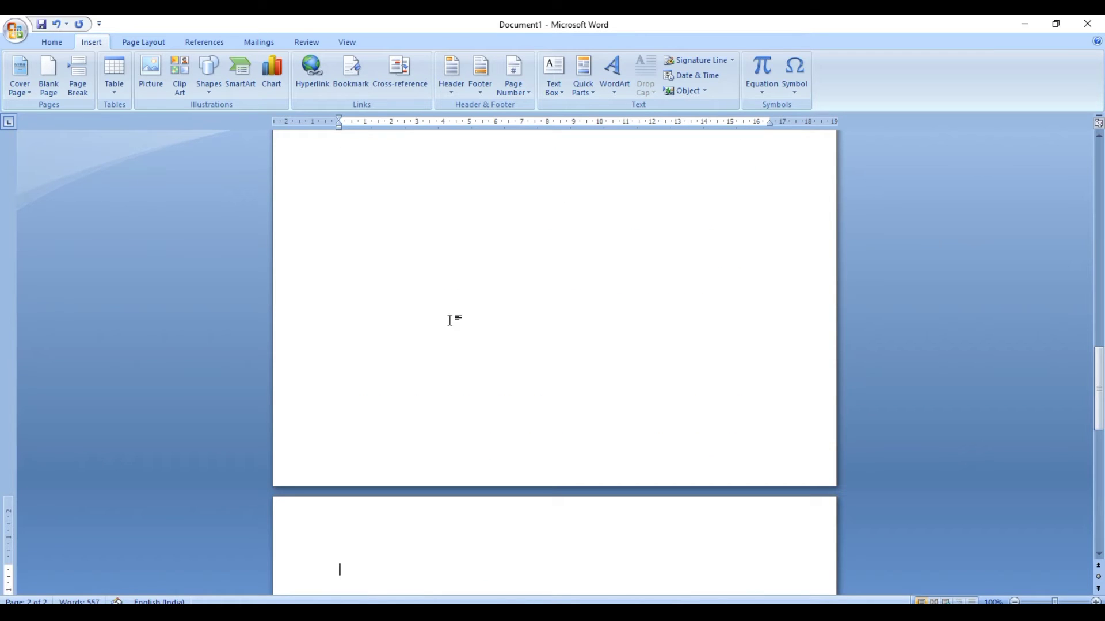
{"action": "left_click", "coordinate": [115, 95]}
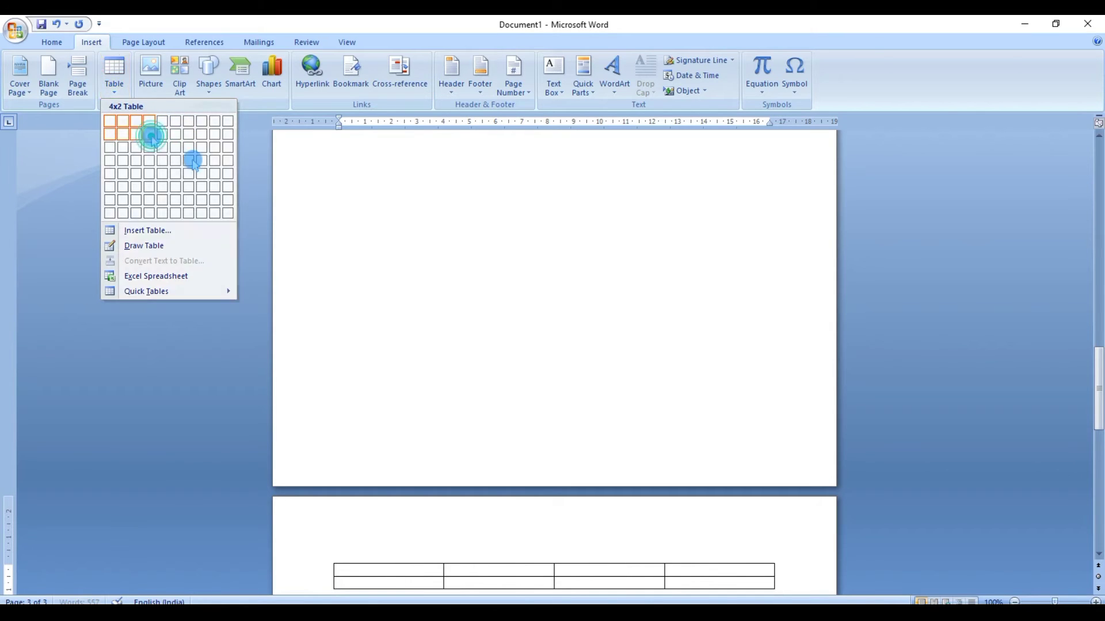
{"action": "left_click", "coordinate": [151, 135]}
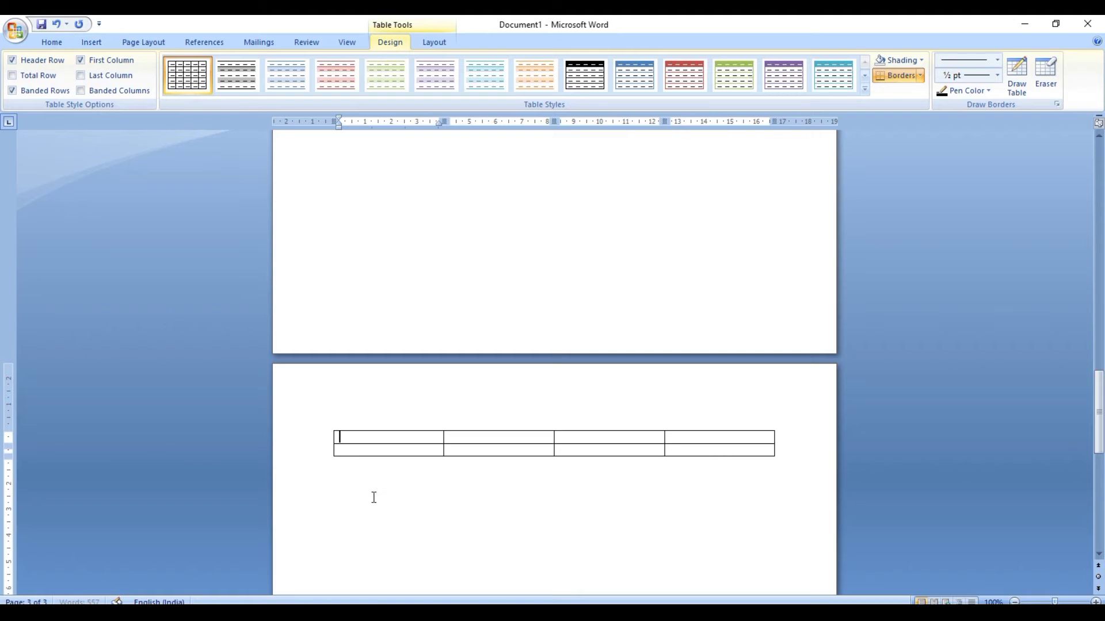
- Set the first table cell's font to Kruti Dev 011 at size 18 and enter the heading "क्र0सं0" in it
{"action": "left_click", "coordinate": [51, 42]}
{"action": "left_click", "coordinate": [129, 67]}
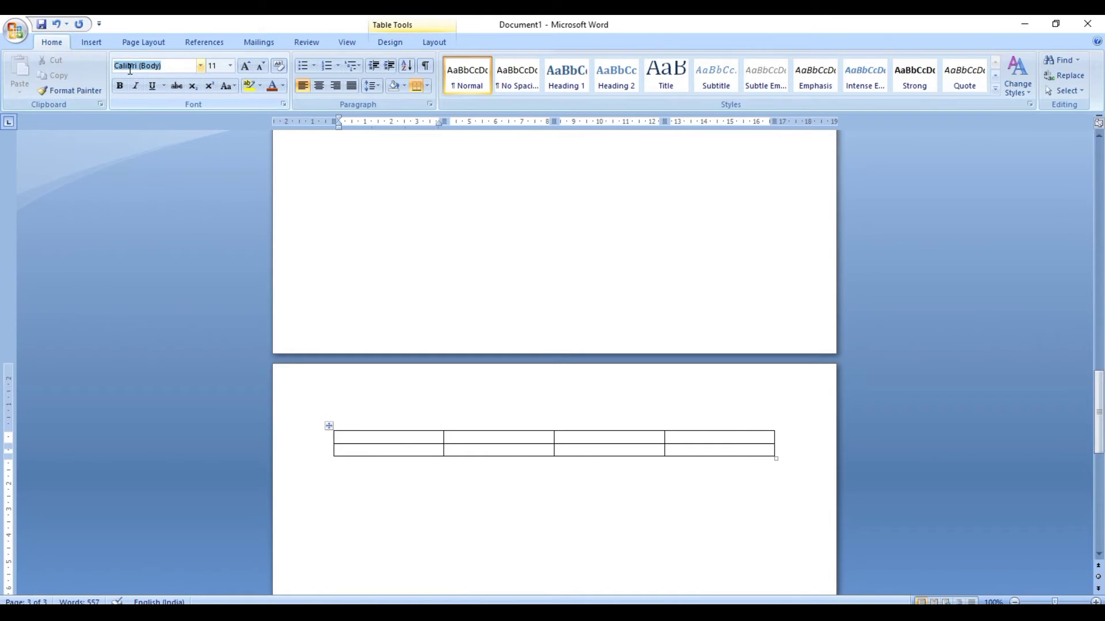
{"action": "type", "text": "Kruti Dev 011"}
{"action": "key", "text": "Tab"}
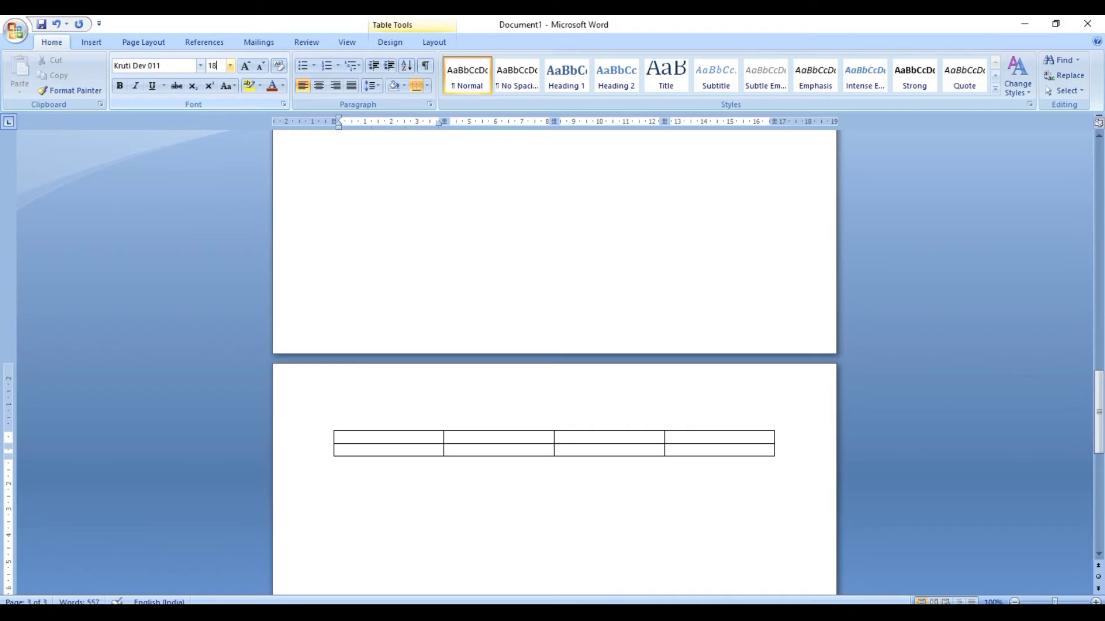
{"action": "type", "text": "18"}
{"action": "key", "text": "Return"}
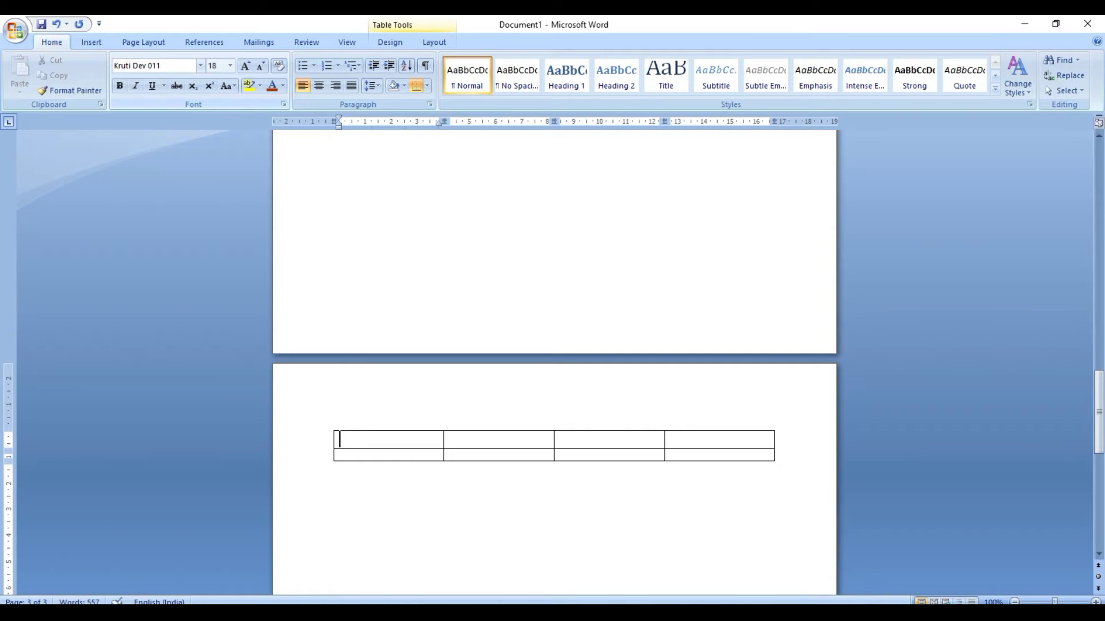
{"action": "type", "text": "d0la0"}
{"action": "key", "text": "Tab"}
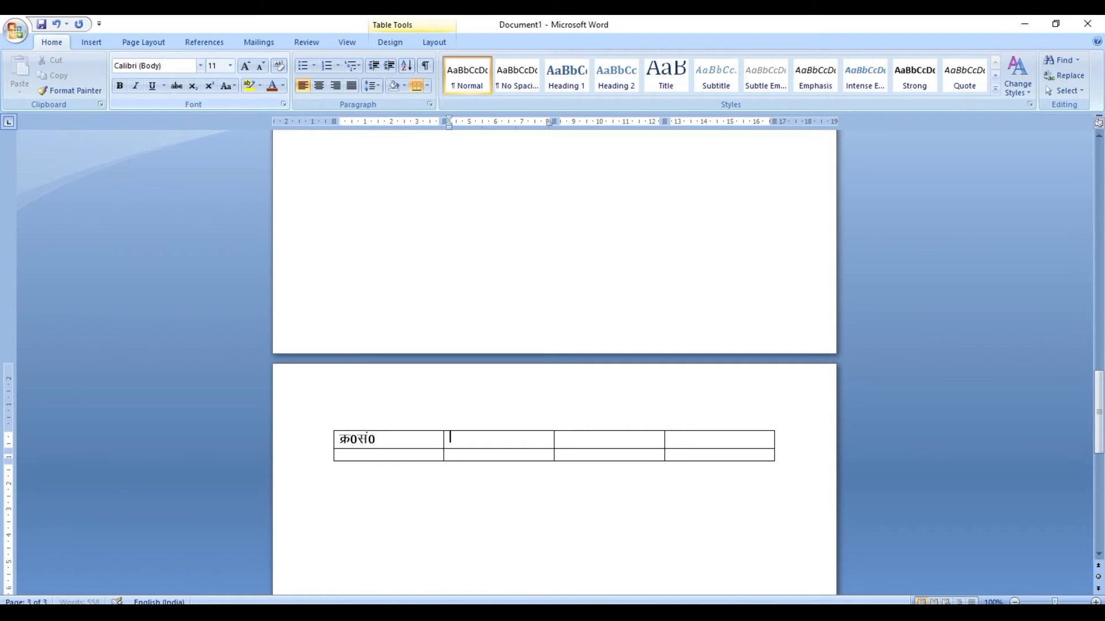
{"action": "type", "text": "foo"}
{"action": "key", "text": "BackSpace"}
{"action": "key", "text": "shift+Tab"}
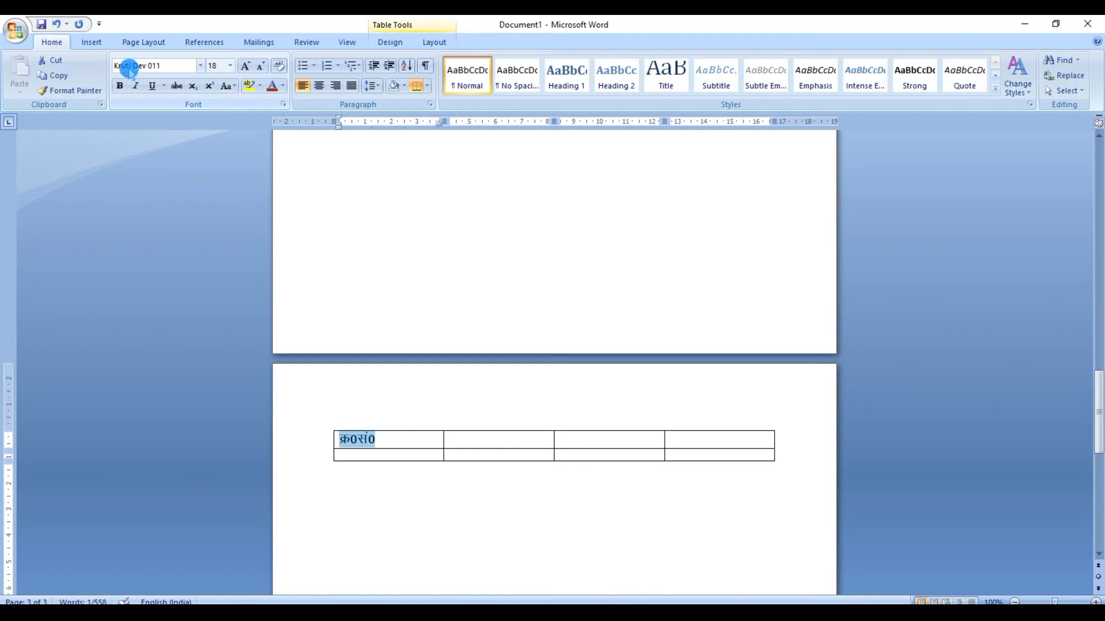
- Select the three empty cells of the table's first row
{"action": "key", "text": "Tab"}
{"action": "key", "text": "shift+Right"}
{"action": "key", "text": "shift+Right"}
{"action": "key", "text": "shift+Right"}
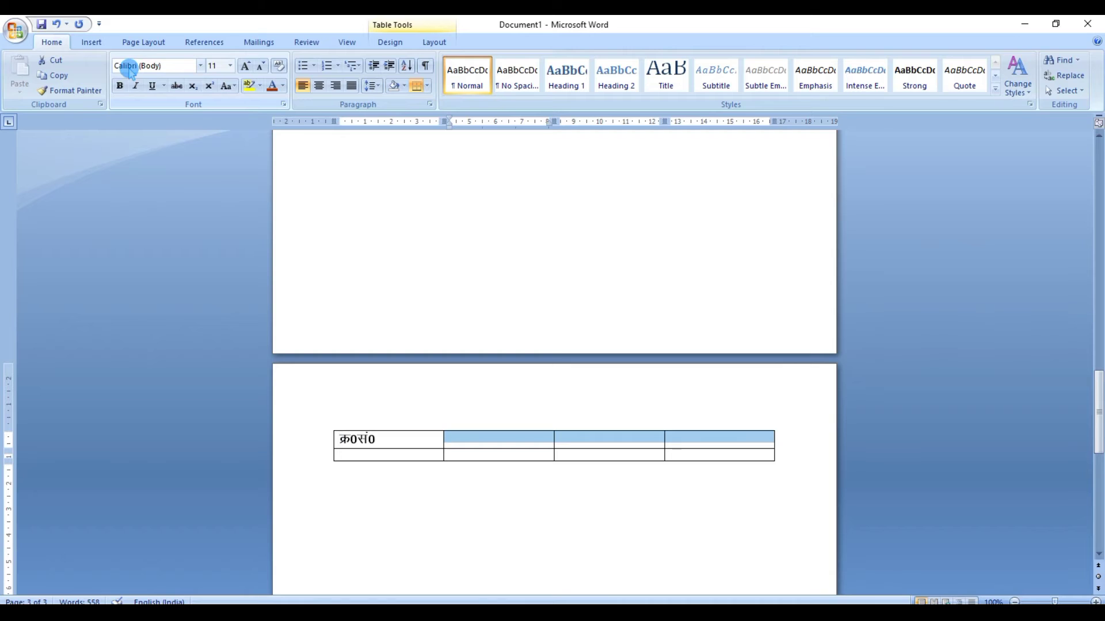
{"action": "left_click", "coordinate": [130, 68]}
{"action": "type", "text": "Rku"}
{"action": "key", "text": "Return"}
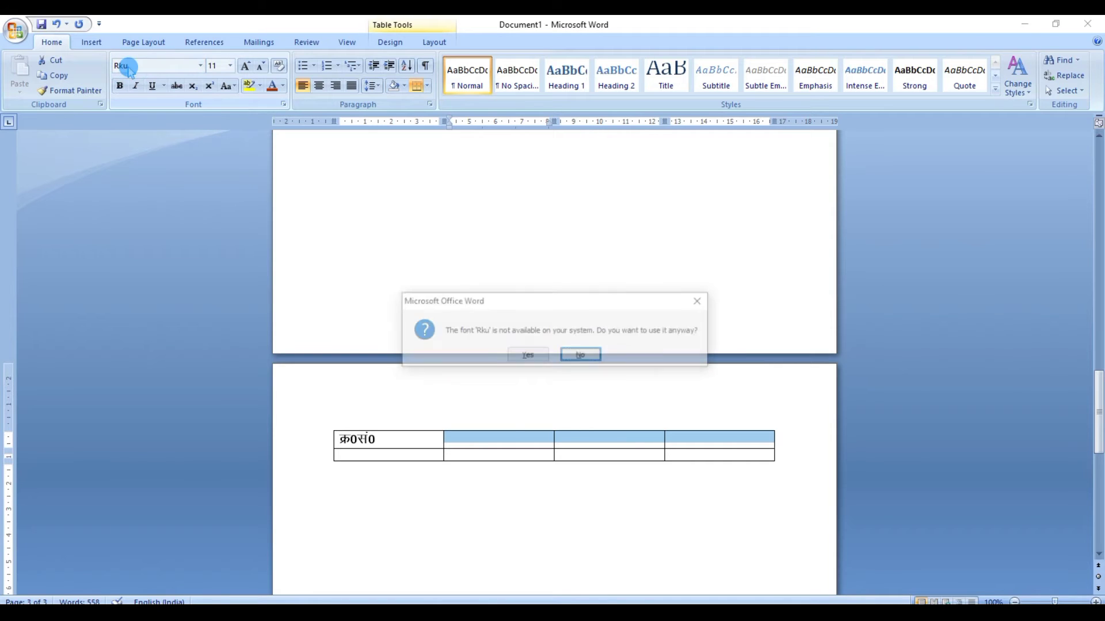
{"action": "key", "text": "Return"}
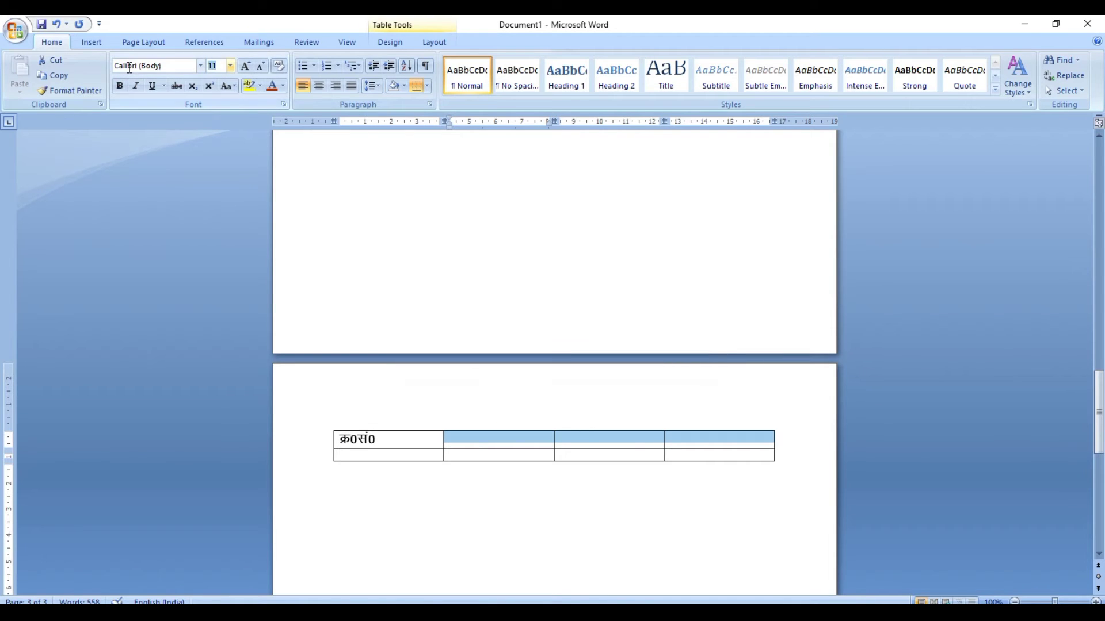
- Set the font of the three empty first-row cells to Kruti Dev 011 at size 18
{"action": "left_click", "coordinate": [129, 66]}
{"action": "key", "text": "Return"}
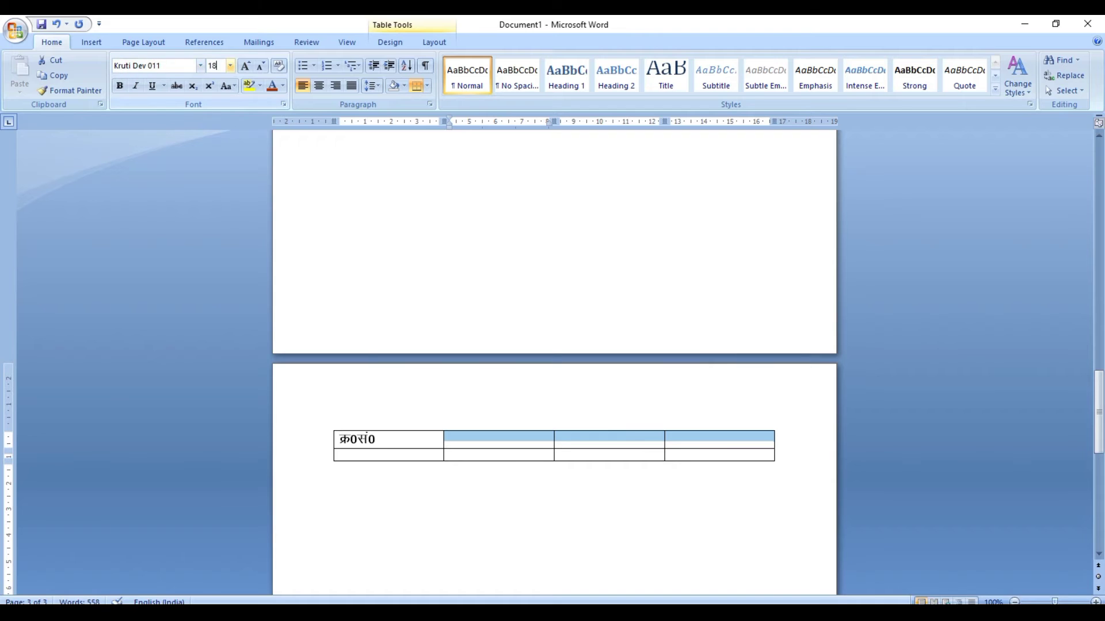
{"action": "left_click", "coordinate": [129, 67]}
{"action": "key", "text": "Left"}
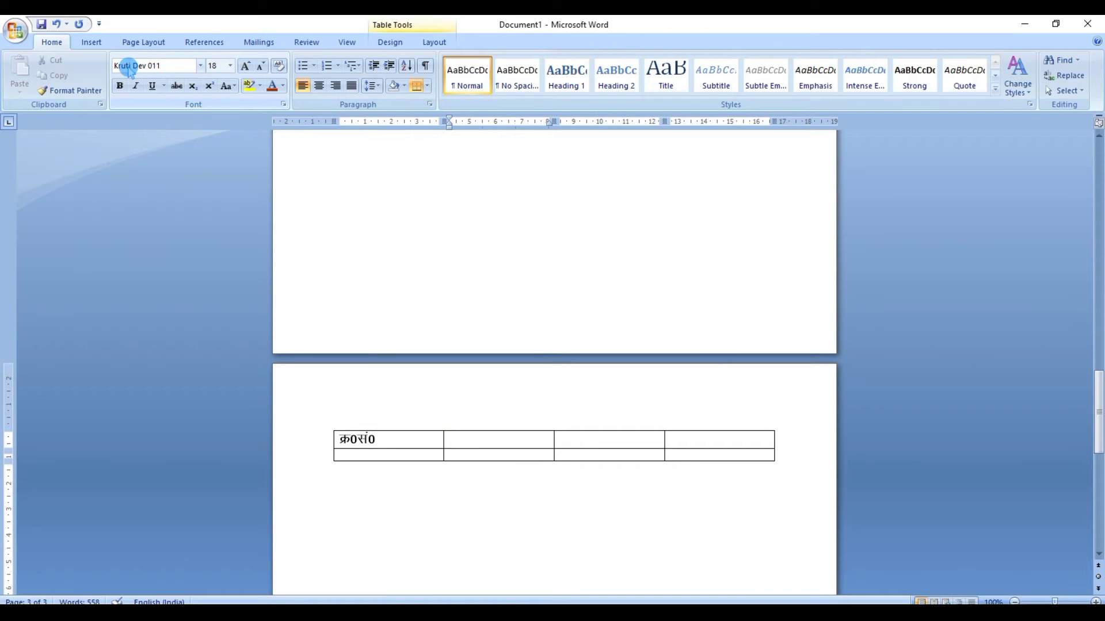
- Enter the headings "विवरण", "मूल्य" and "कुल धनराशि" in the remaining three cells of the first row
{"action": "type", "text": "fooj.k"}
{"action": "key", "text": "Tab"}
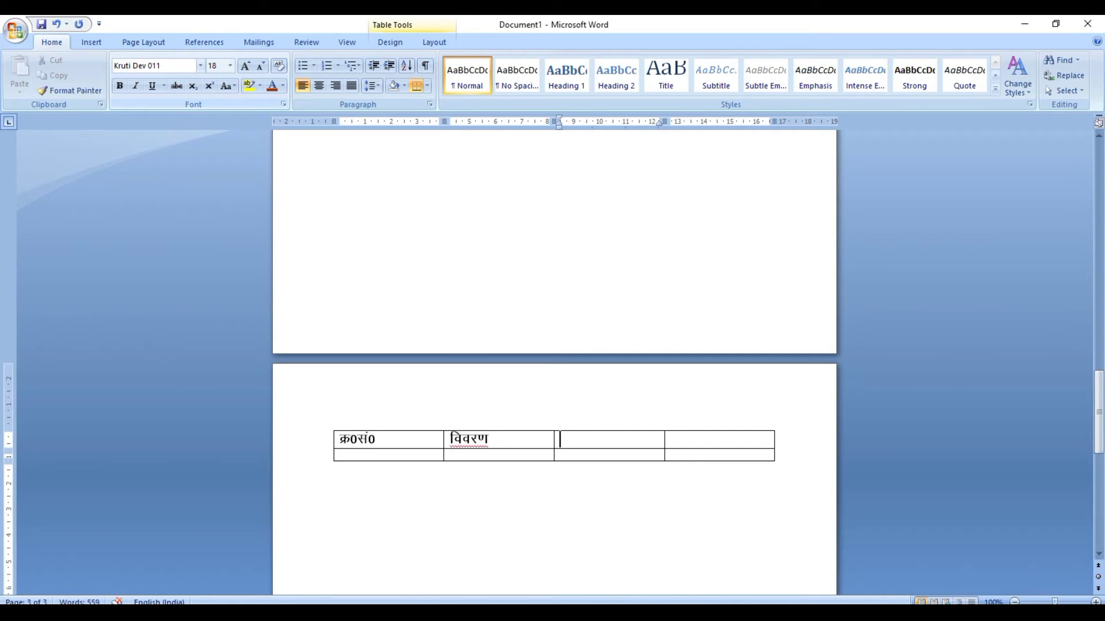
{"action": "type", "text": "ewY;"}
{"action": "key", "text": "Tab"}
{"action": "type", "text": "d"}
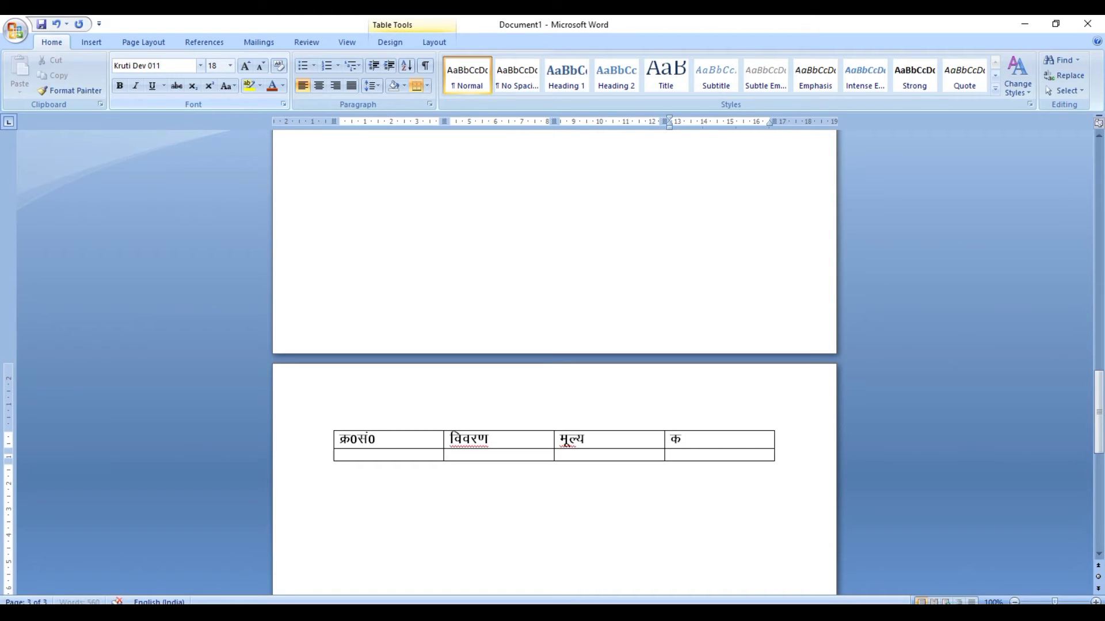
{"action": "type", "text": "qy"}
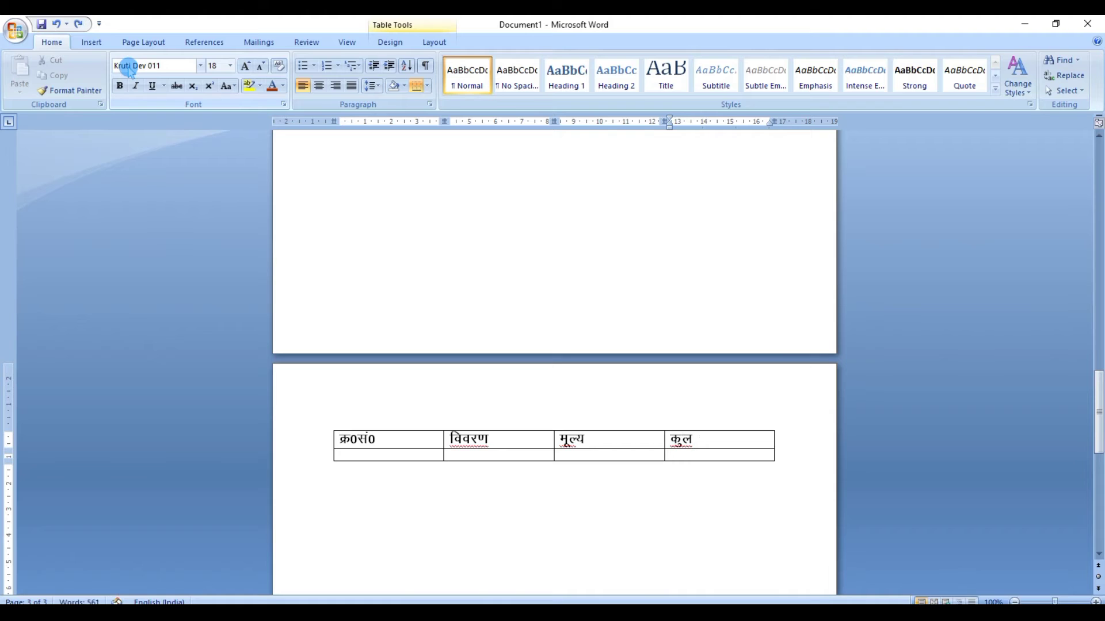
{"action": "type", "text": " ?kujkf\"k"}
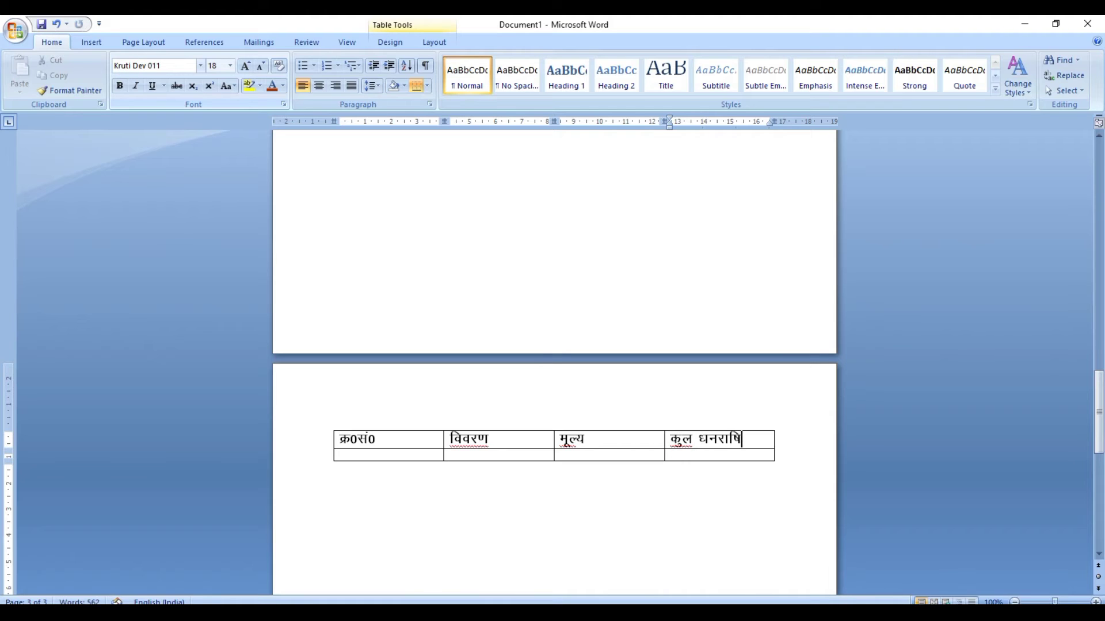
{"action": "key", "text": "BackSpace"}
{"action": "key", "text": "BackSpace"}
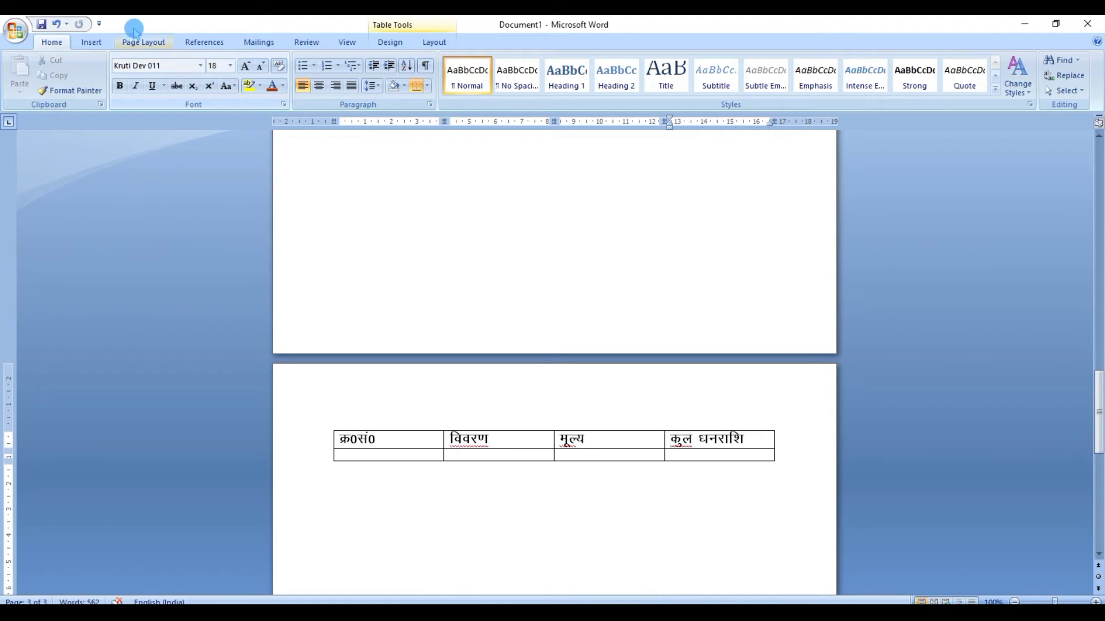
- Narrow the table's first column to fit its heading "क्र0सं0", widening the second column accordingly
{"action": "left_click", "coordinate": [494, 554]}
{"action": "scroll", "coordinate": [505, 513], "scroll_direction": "down", "scroll_amount": 4}
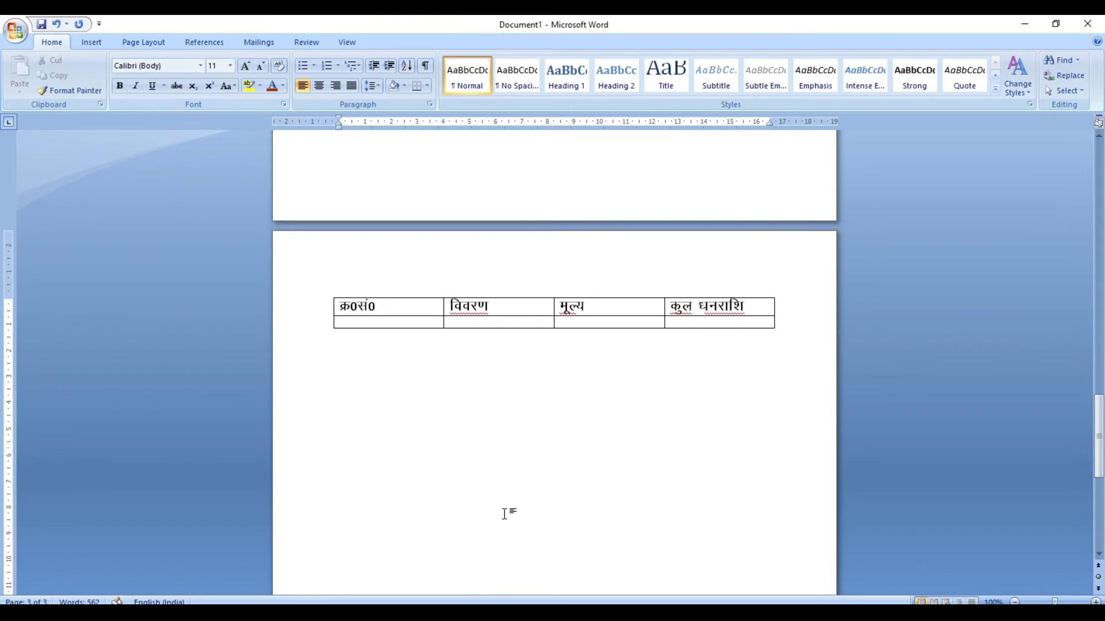
{"action": "scroll", "coordinate": [453, 459], "scroll_direction": "up", "scroll_amount": 3}
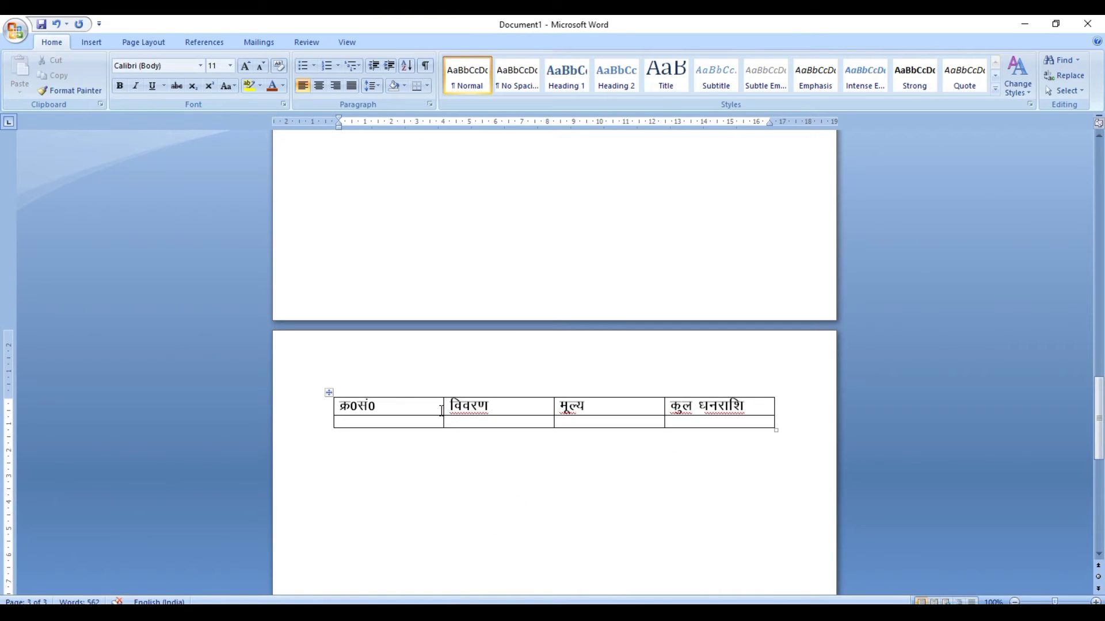
{"action": "left_click_drag", "start_coordinate": [441, 408], "coordinate": [374, 418]}
- Center the headings in the table's first row both horizontally and vertically
{"action": "left_click_drag", "start_coordinate": [368, 419], "coordinate": [740, 405]}
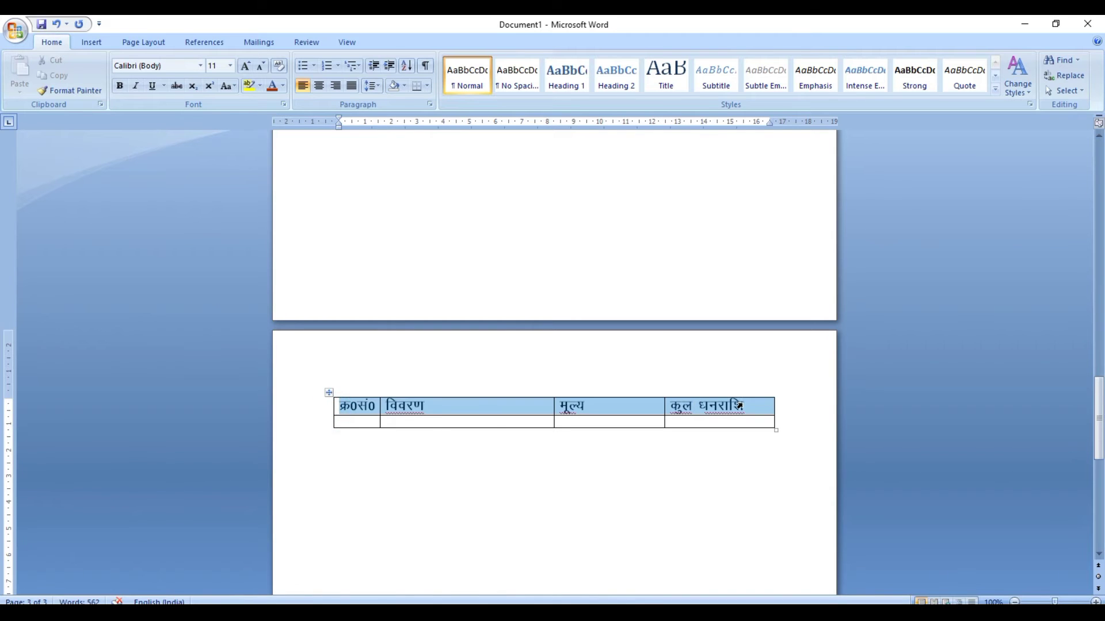
{"action": "right_click", "coordinate": [741, 406]}
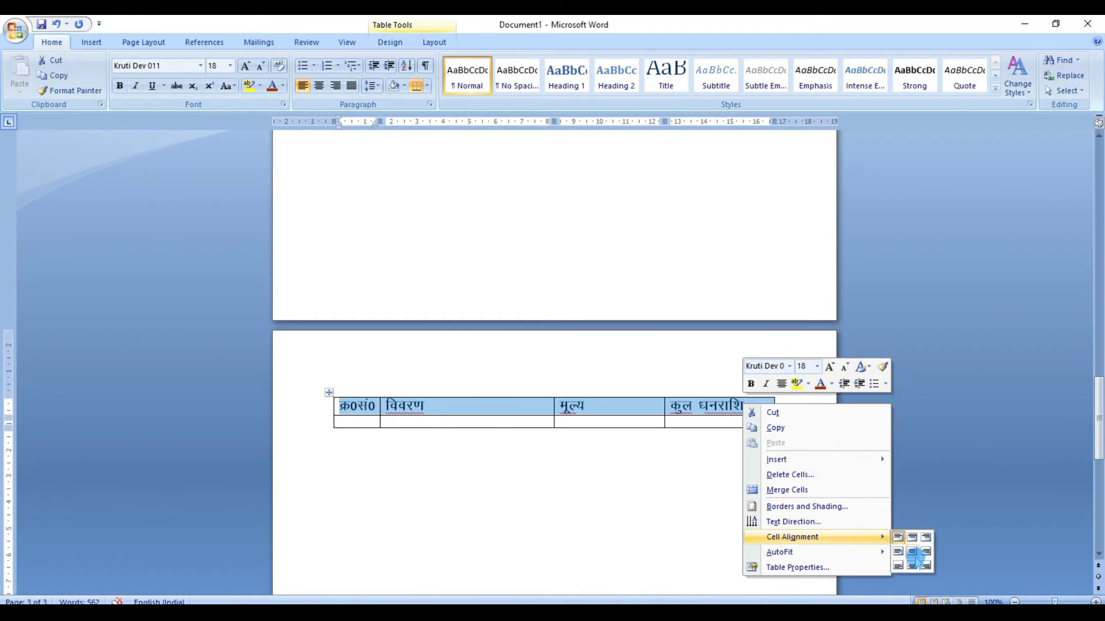
{"action": "left_click", "coordinate": [915, 552]}
{"action": "left_click", "coordinate": [637, 488]}
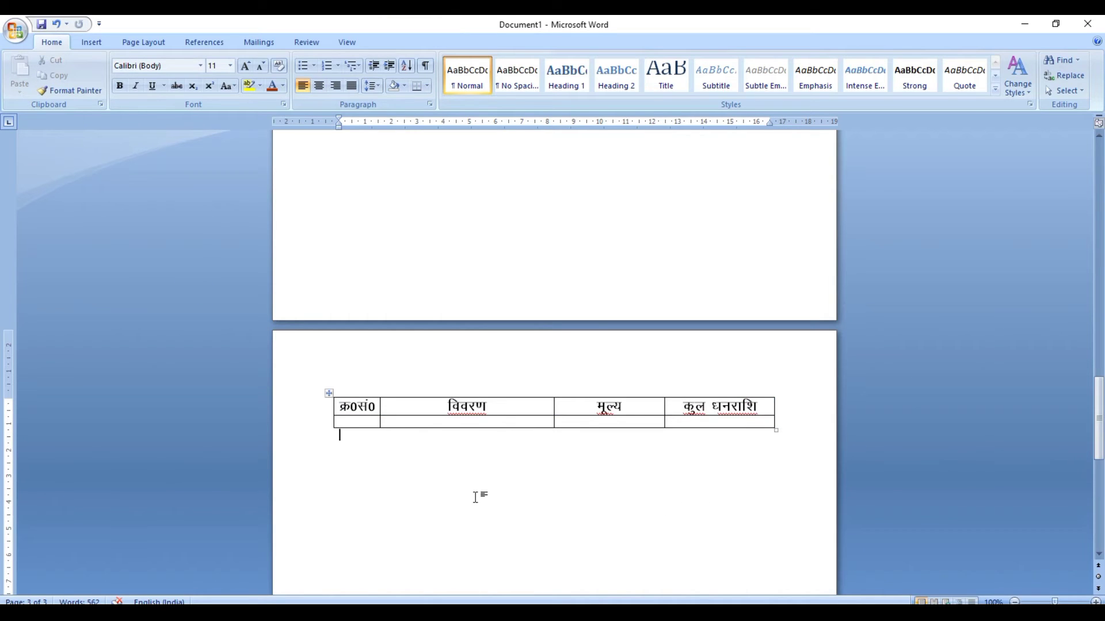
{"action": "left_click", "coordinate": [616, 493]}
- Save the whole table as a building block named "table" in the Tables gallery
{"action": "left_click", "coordinate": [329, 395]}
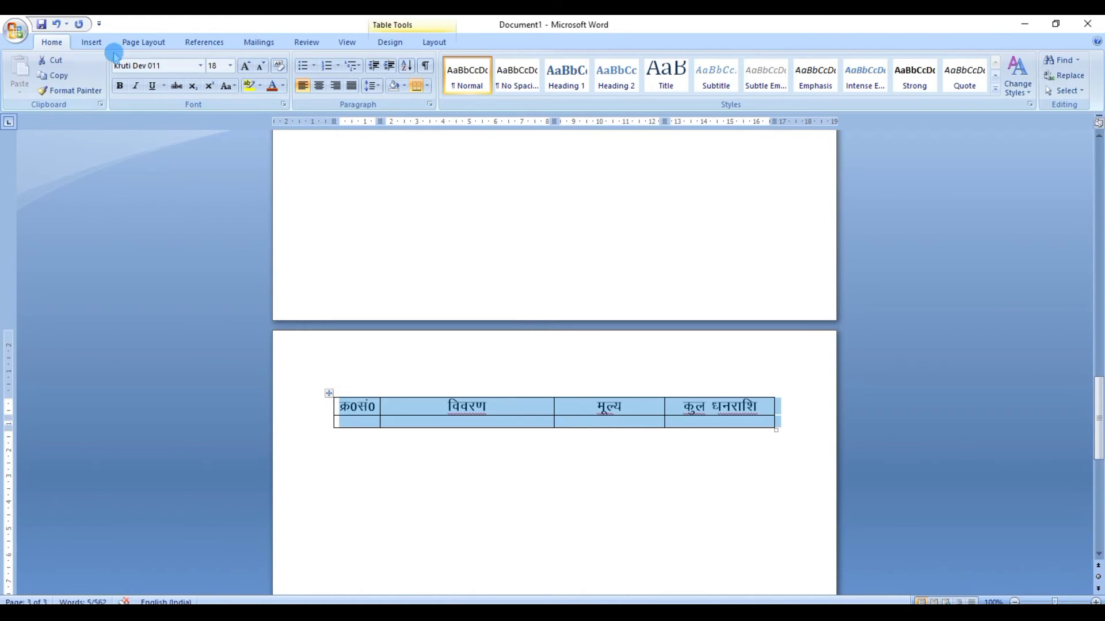
{"action": "left_click", "coordinate": [92, 43]}
{"action": "left_click", "coordinate": [584, 73]}
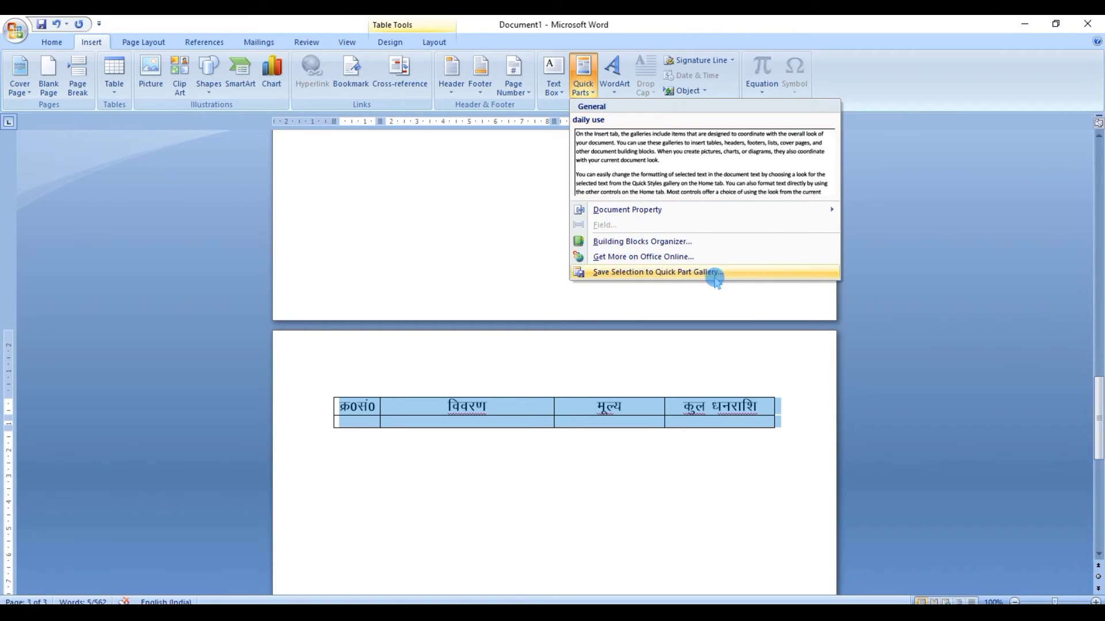
{"action": "left_click", "coordinate": [737, 271]}
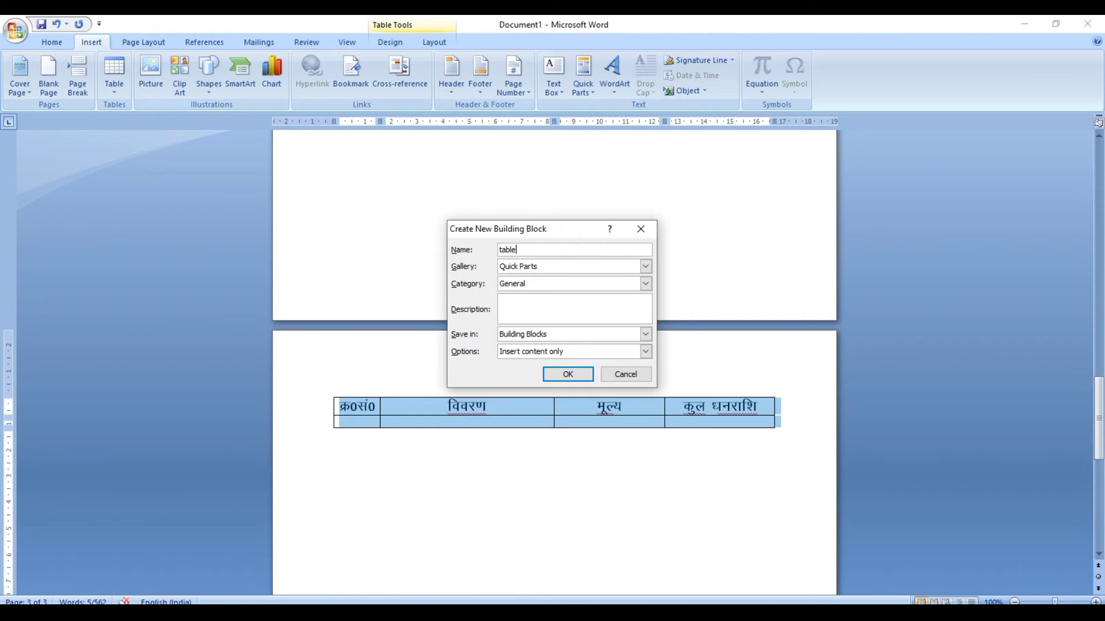
{"action": "left_click", "coordinate": [579, 267]}
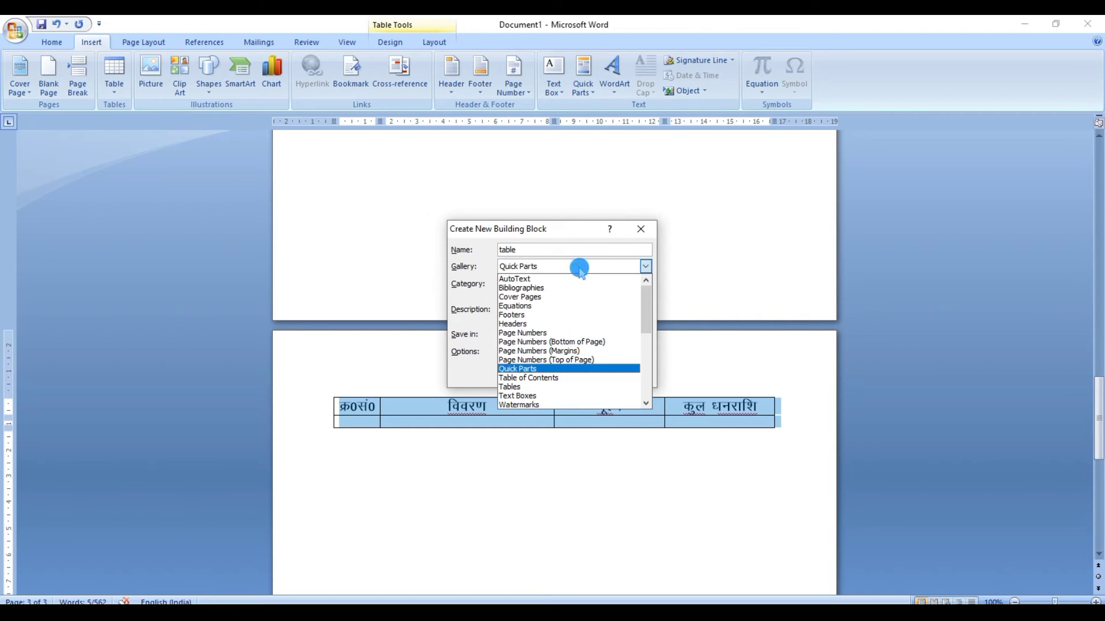
{"action": "left_click", "coordinate": [521, 387]}
{"action": "left_click", "coordinate": [564, 375]}
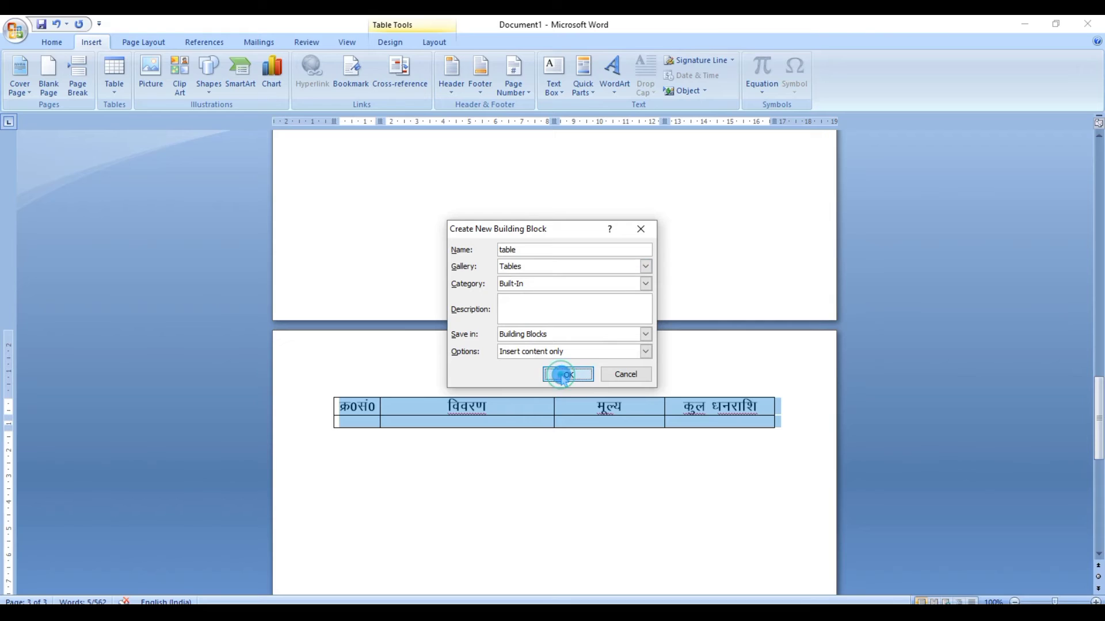
- Insert the saved "table" quick table directly below the existing table
{"action": "left_click", "coordinate": [527, 462]}
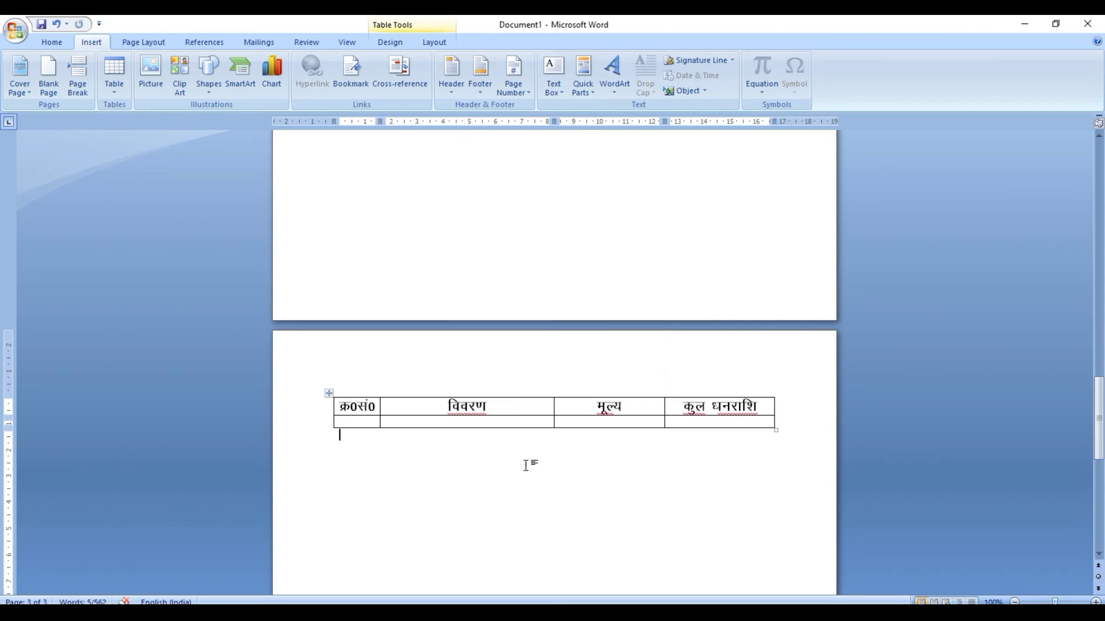
{"action": "left_click", "coordinate": [539, 119]}
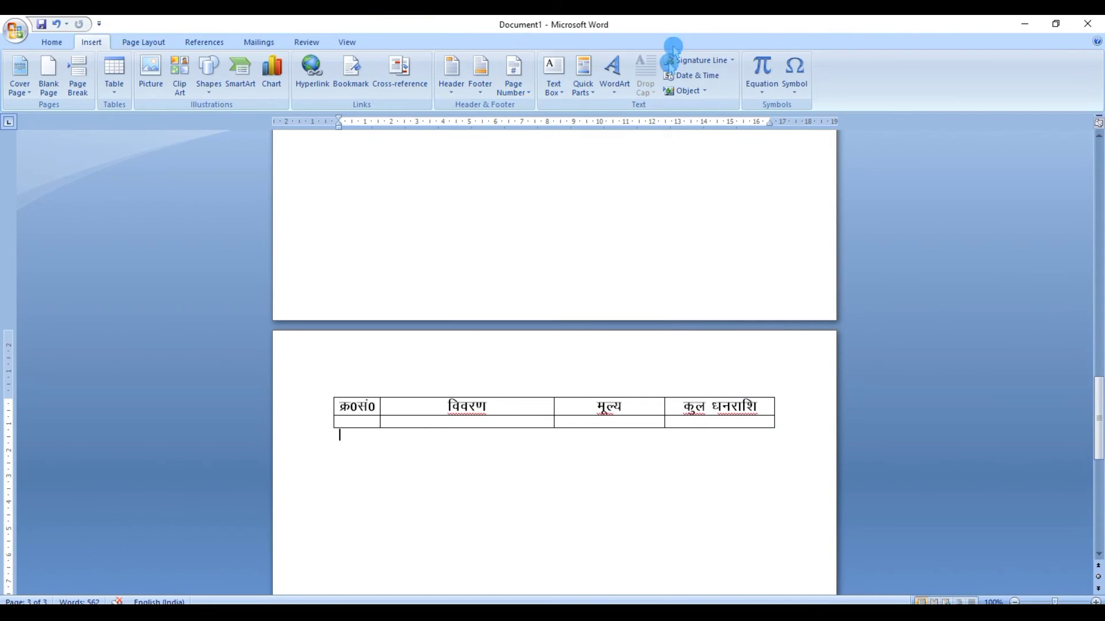
{"action": "left_click", "coordinate": [588, 92]}
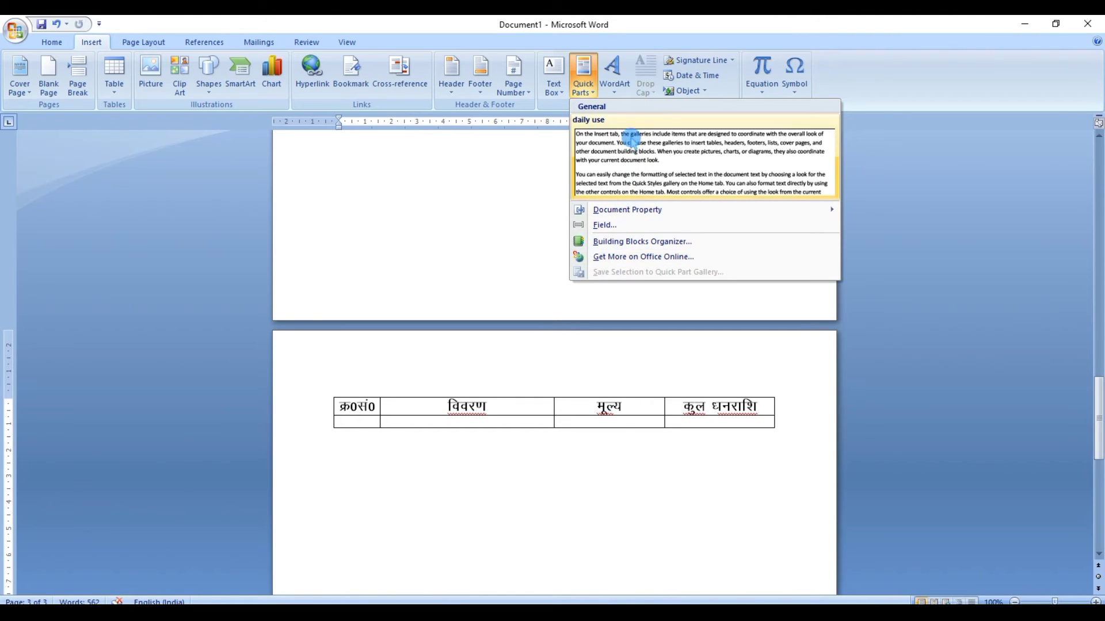
{"action": "left_click", "coordinate": [466, 473]}
{"action": "left_click", "coordinate": [114, 87]}
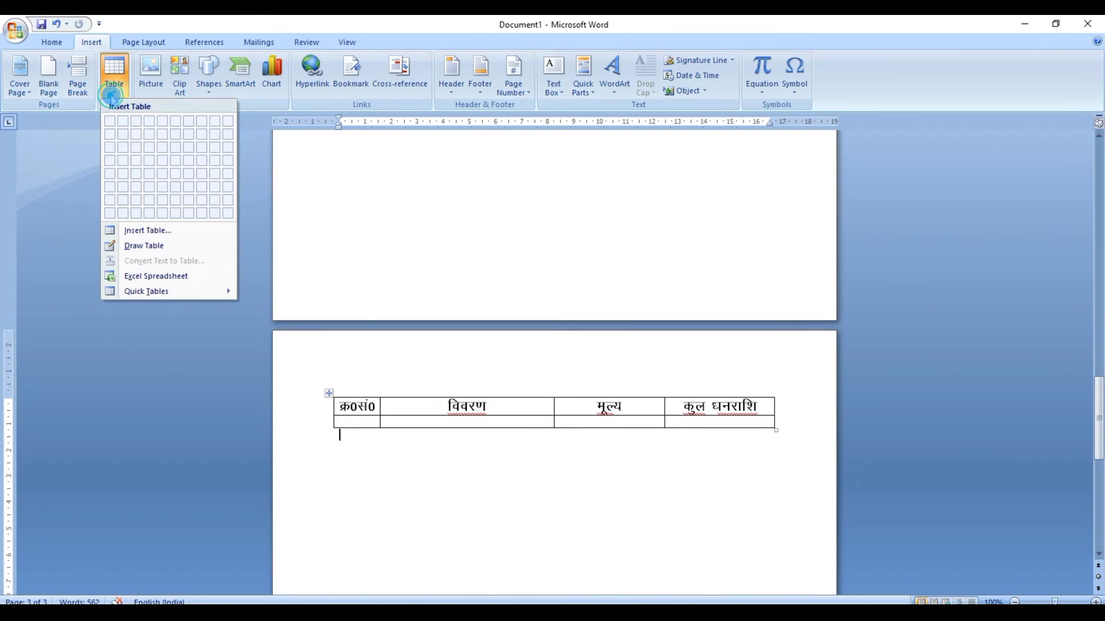
{"action": "mouse_move", "coordinate": [157, 294]}
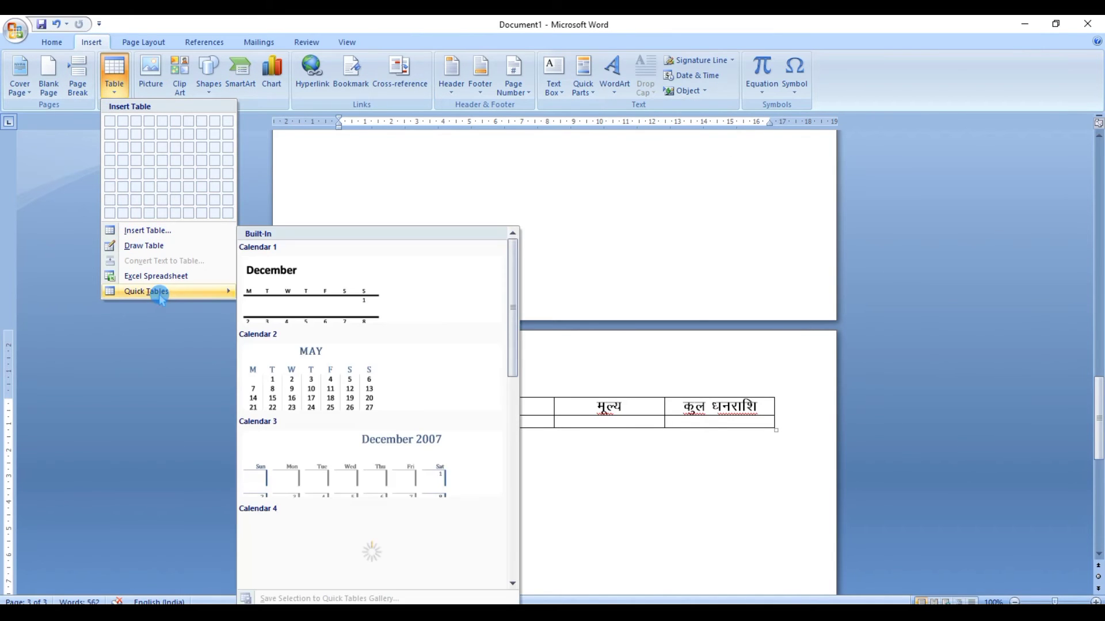
{"action": "scroll", "coordinate": [305, 340], "scroll_direction": "down", "scroll_amount": 3}
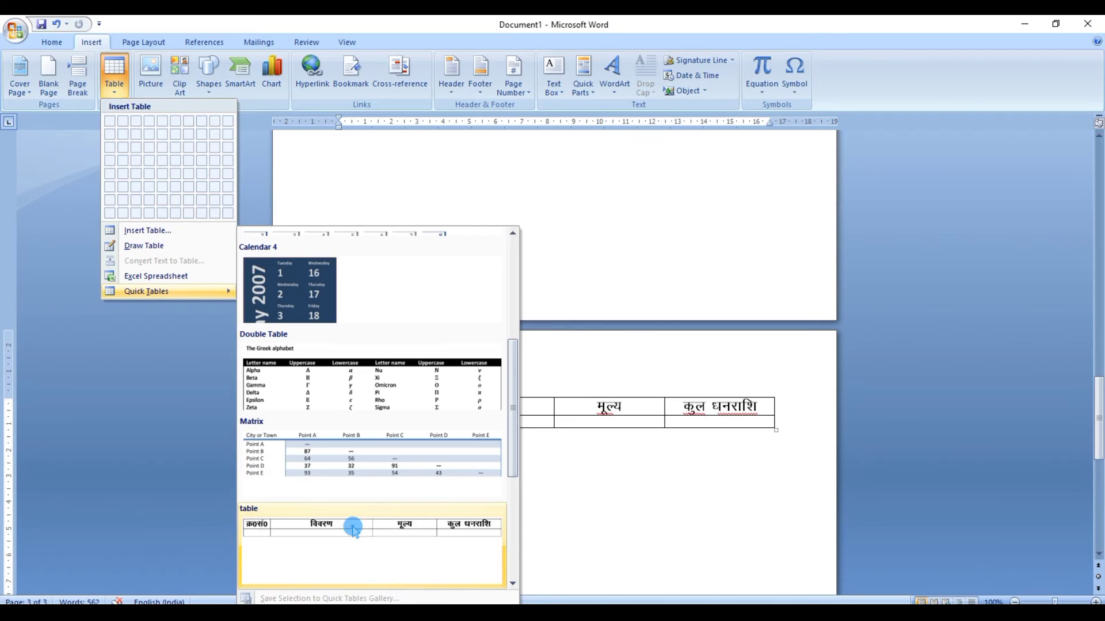
{"action": "left_click", "coordinate": [354, 528]}
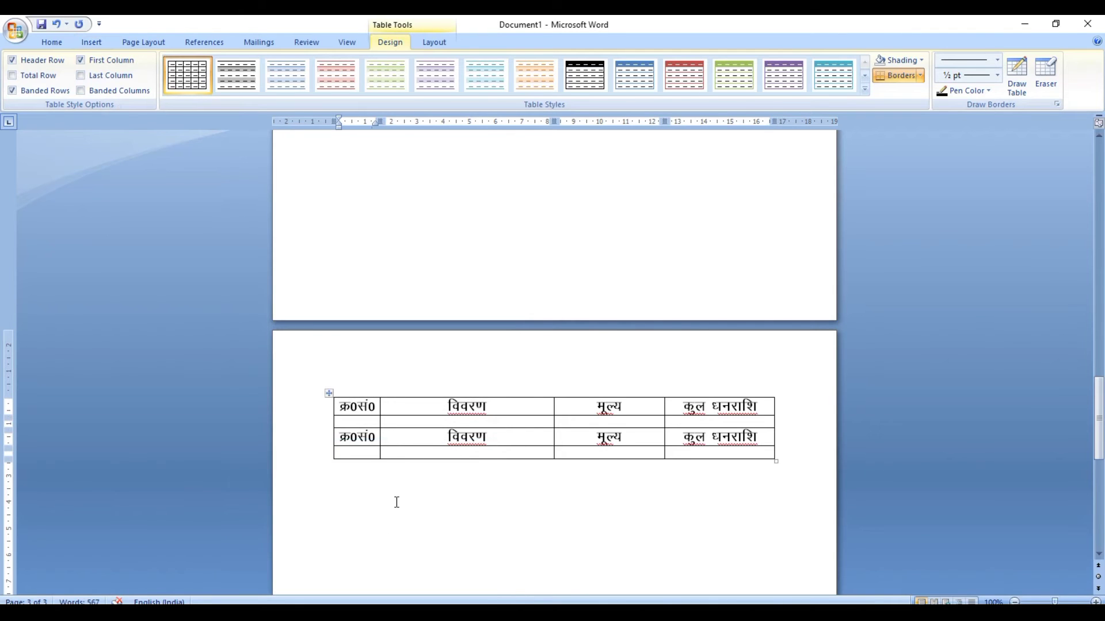
- Insert another copy of the "table" quick table, separated by a gap below the tables already on the page
{"action": "left_click", "coordinate": [397, 502]}
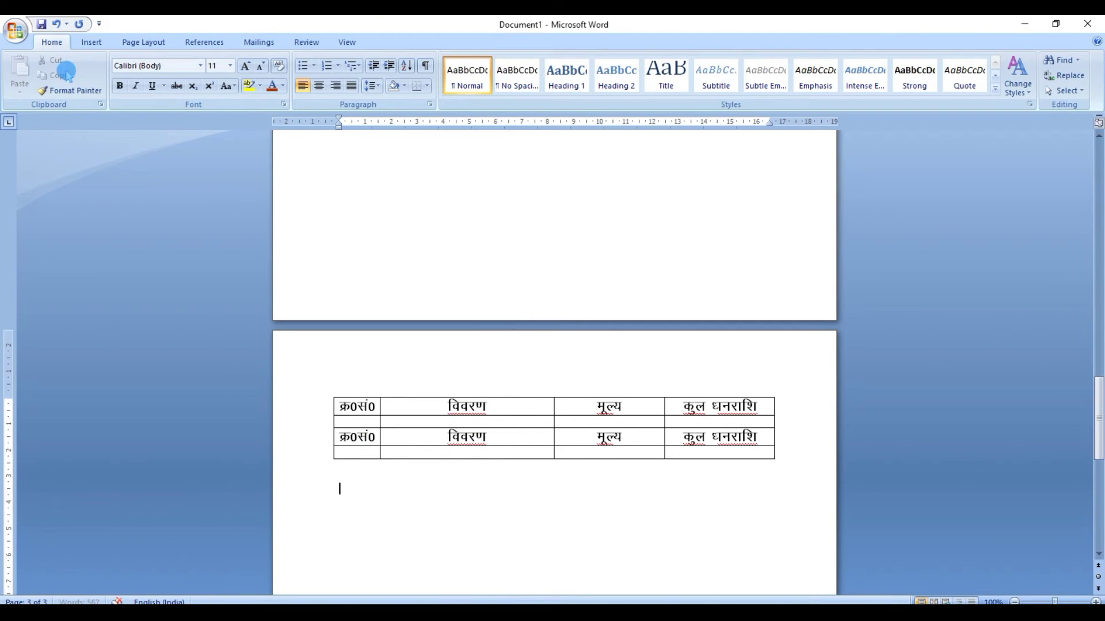
{"action": "left_click", "coordinate": [90, 42]}
{"action": "left_click", "coordinate": [117, 96]}
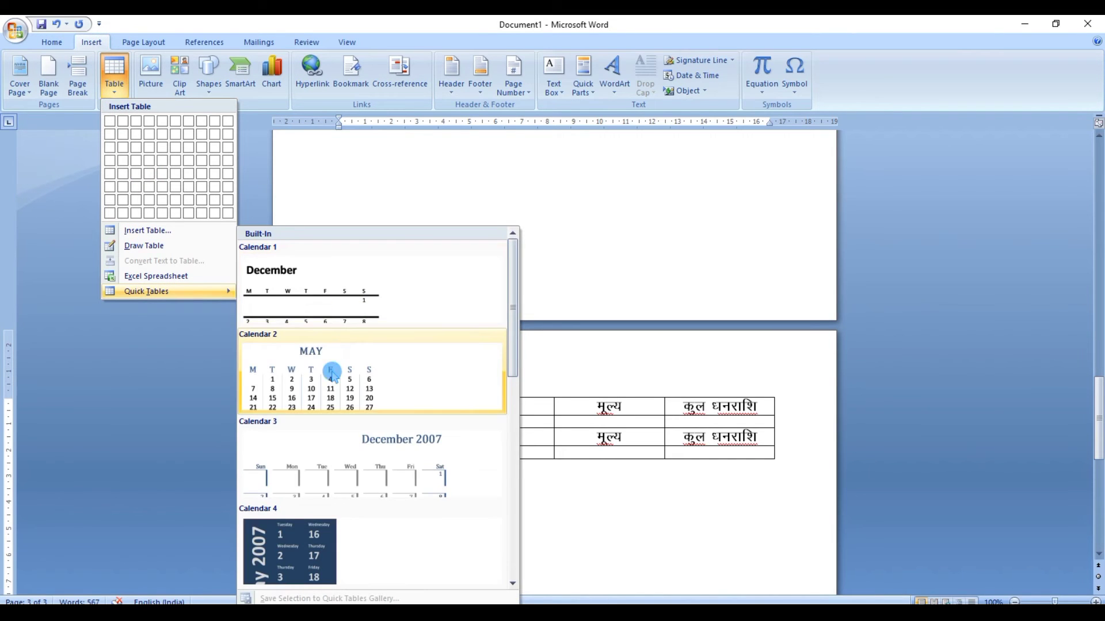
{"action": "scroll", "coordinate": [334, 387], "scroll_direction": "down", "scroll_amount": 5}
{"action": "scroll", "coordinate": [292, 498], "scroll_direction": "up", "scroll_amount": 3}
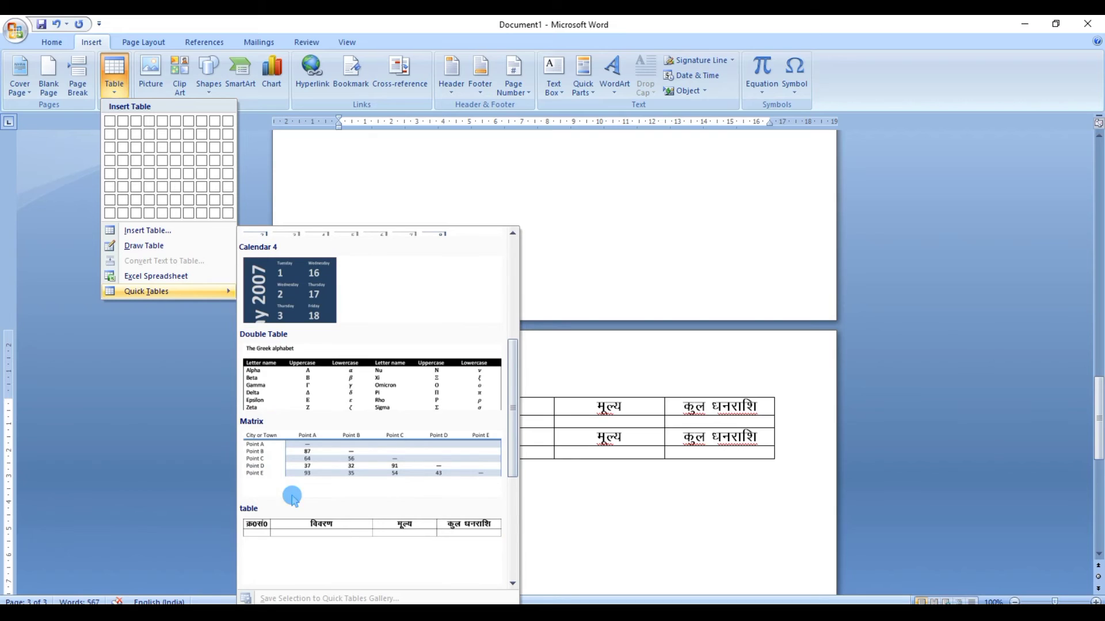
{"action": "left_click", "coordinate": [357, 550]}
{"action": "left_click", "coordinate": [419, 524]}
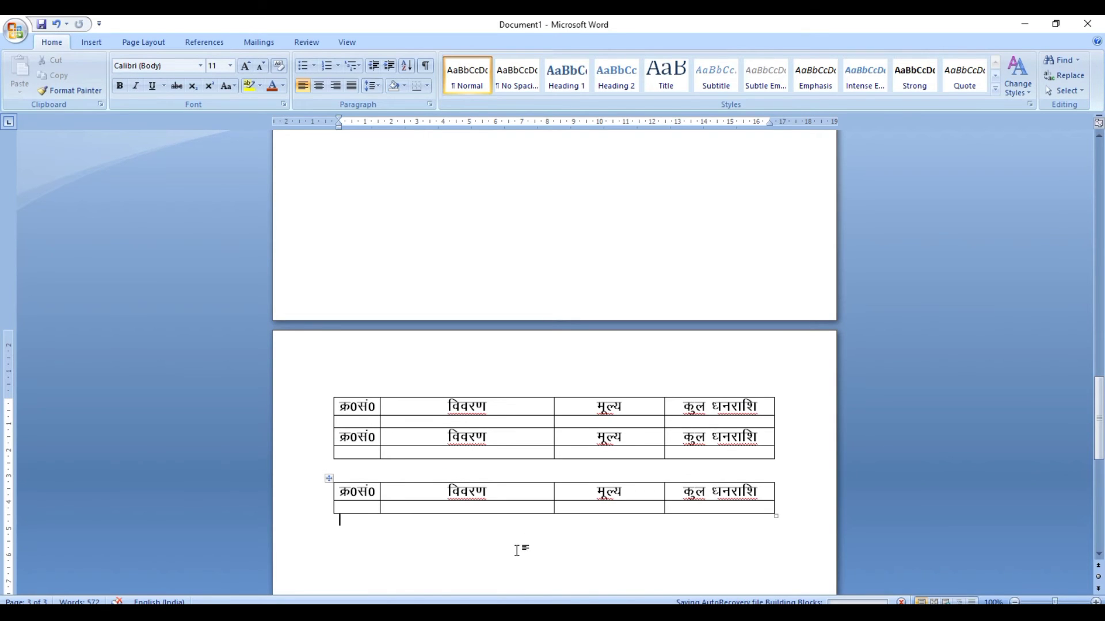
- Set the font for the text below the last table to Kruti Dev 010 at size 18
{"action": "scroll", "coordinate": [517, 550], "scroll_direction": "down", "scroll_amount": 3}
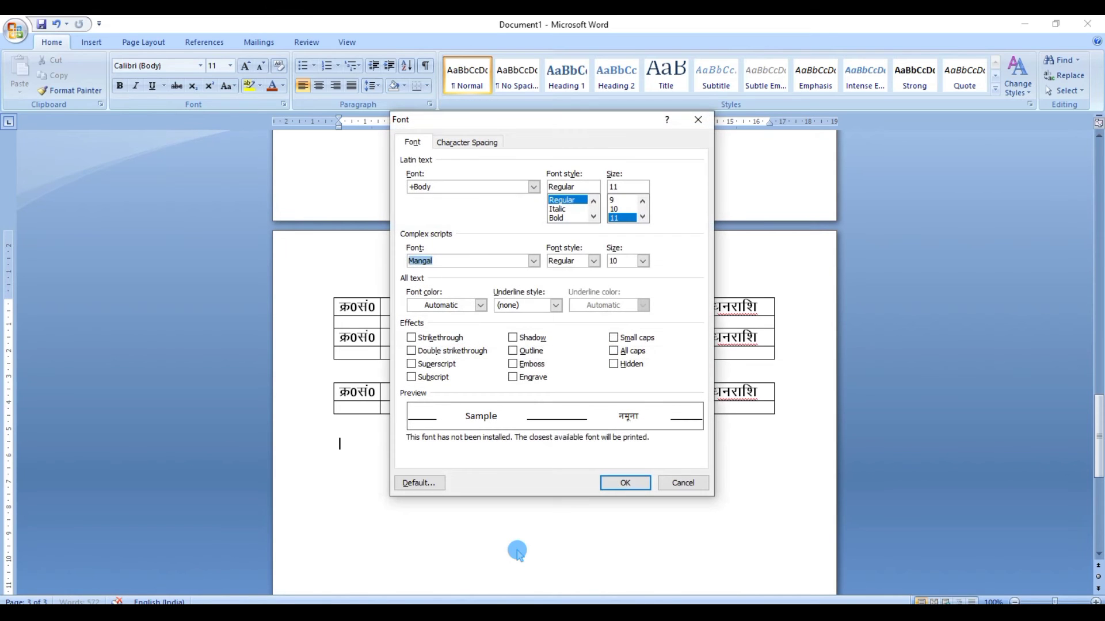
{"action": "type", "text": "kru"}
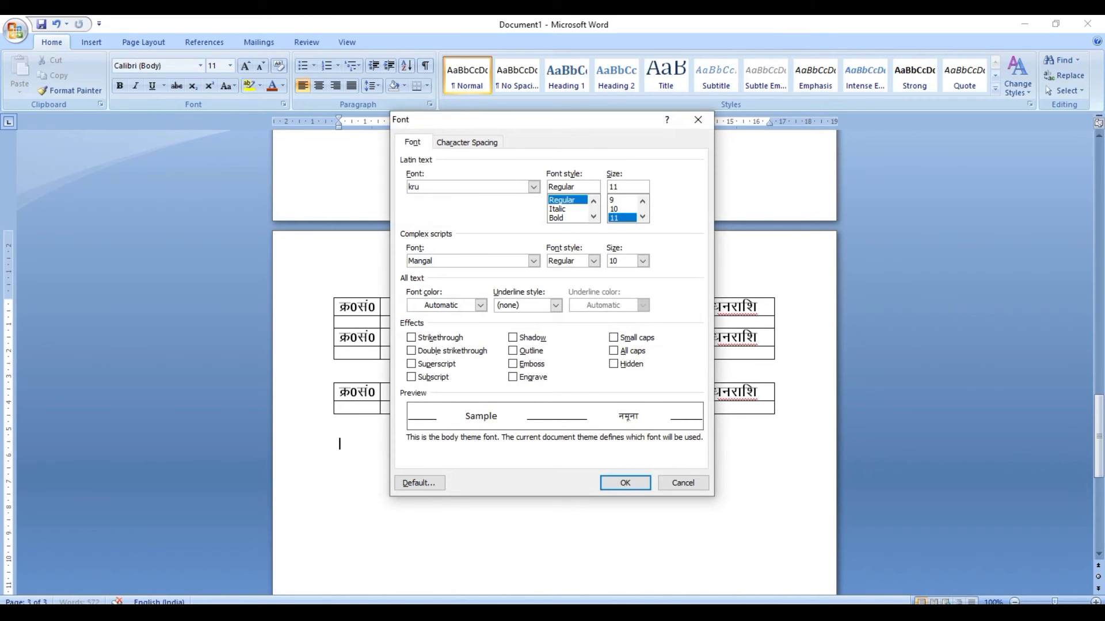
{"action": "type", "text": "ti Dev 010"}
{"action": "key", "text": "Tab"}
{"action": "key", "text": "Tab"}
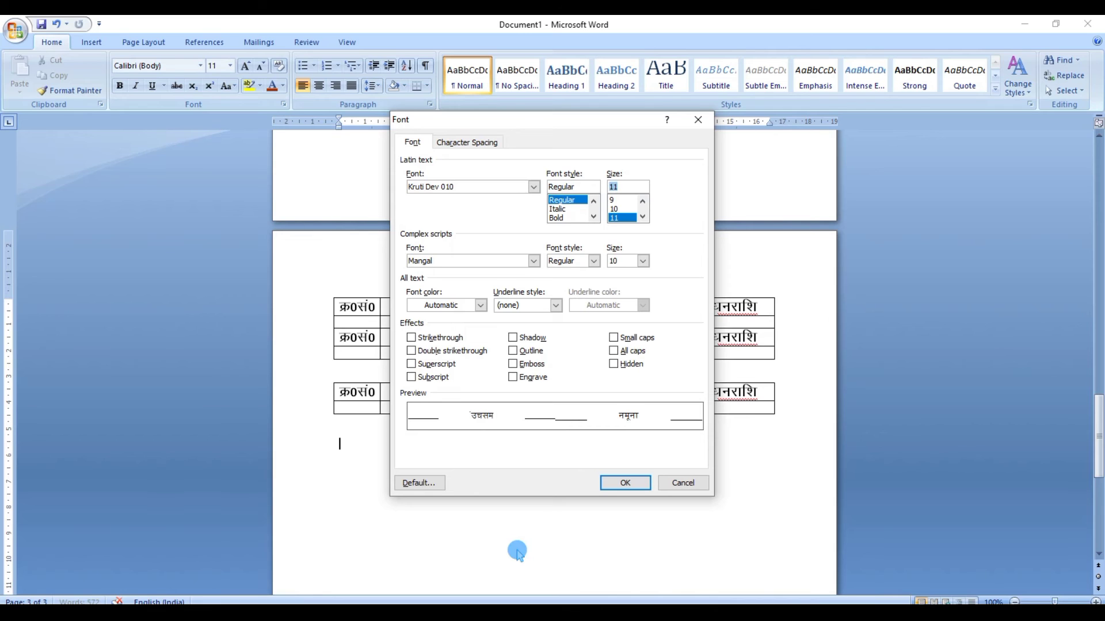
{"action": "type", "text": "18"}
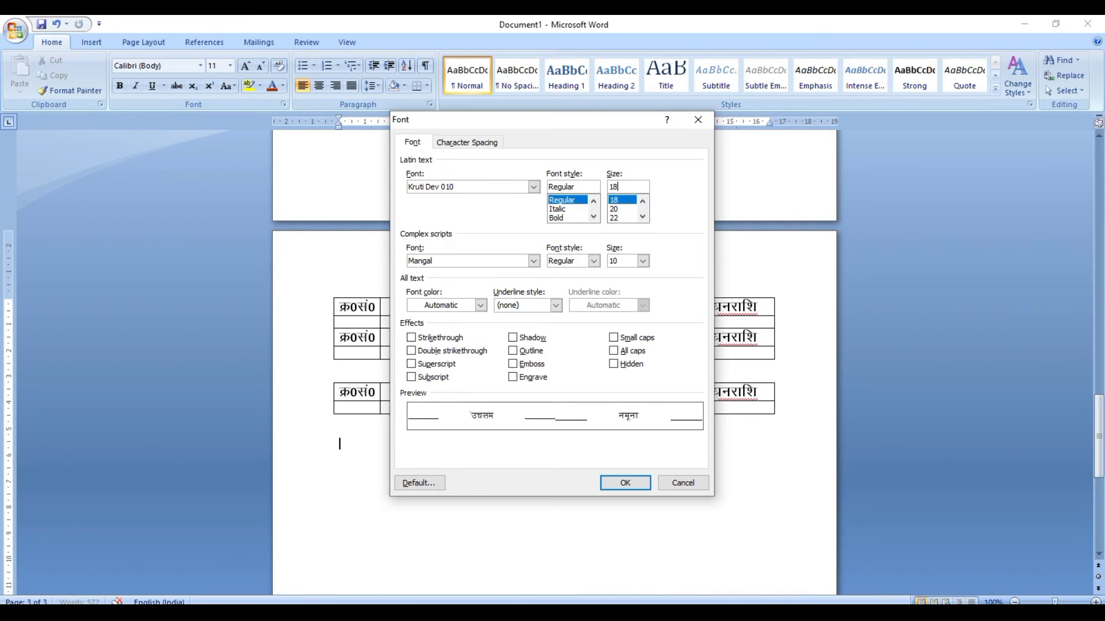
{"action": "key", "text": "Return"}
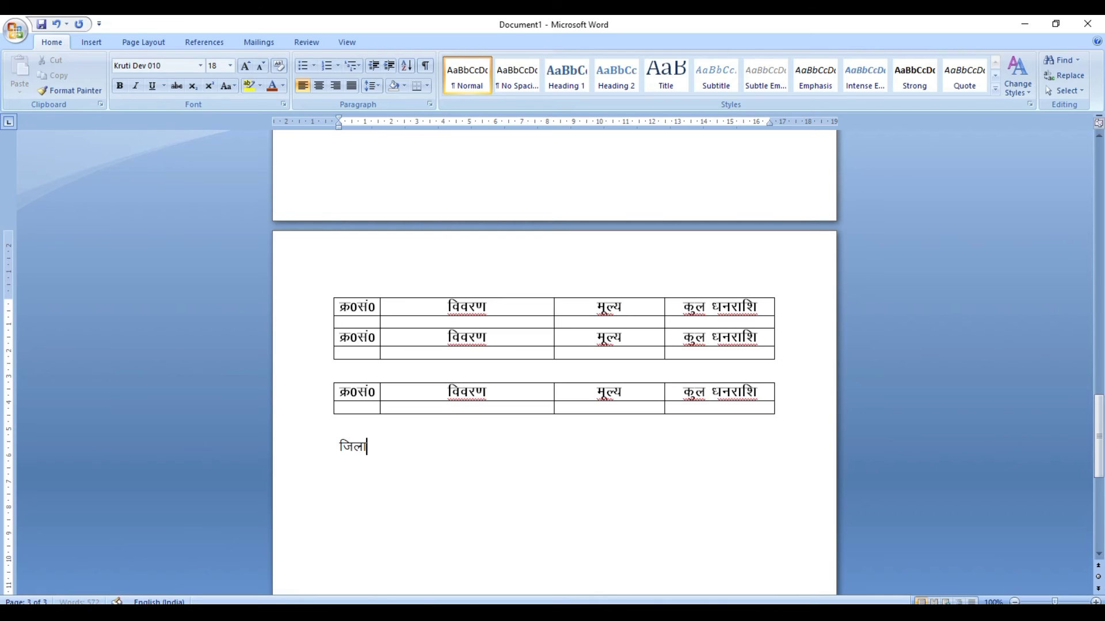
- Enter "जिलाधिकारी" and "गोरखपुर।" on two lines below the last table and select both lines
{"action": "type", "text": "f/kd"}
{"action": "key", "text": "BackSpace"}
{"action": "key", "text": "BackSpace"}
{"action": "key", "text": "BackSpace"}
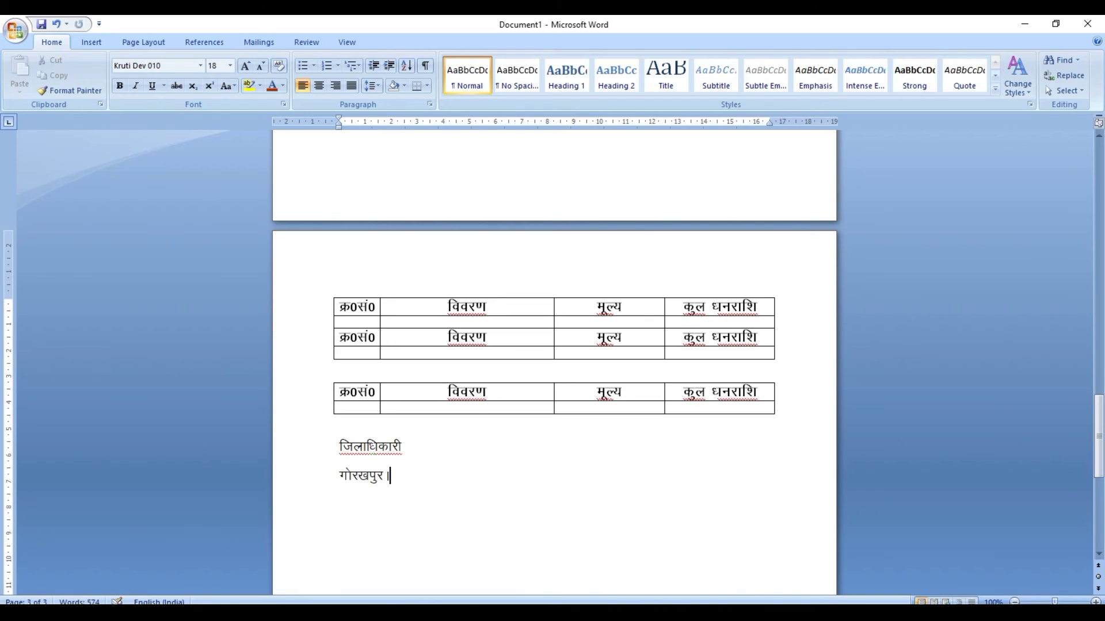
{"action": "left_click_drag", "start_coordinate": [392, 488], "coordinate": [343, 453]}
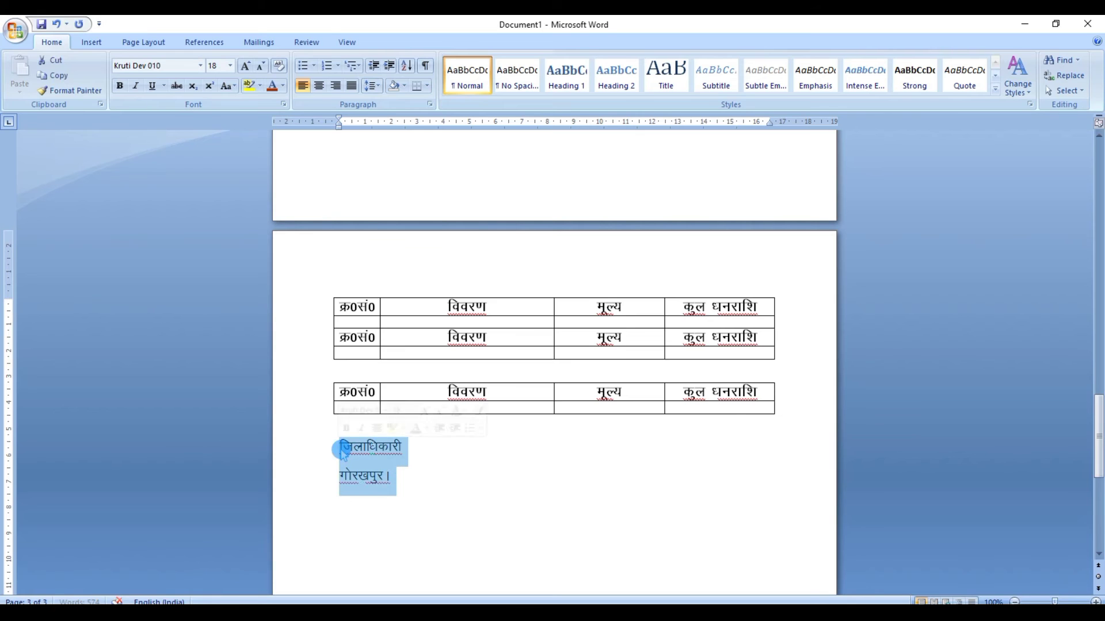
- Set the two Hindi address lines to single line spacing with 0 pt spacing after
{"action": "right_click", "coordinate": [343, 453]}
{"action": "left_click", "coordinate": [382, 330]}
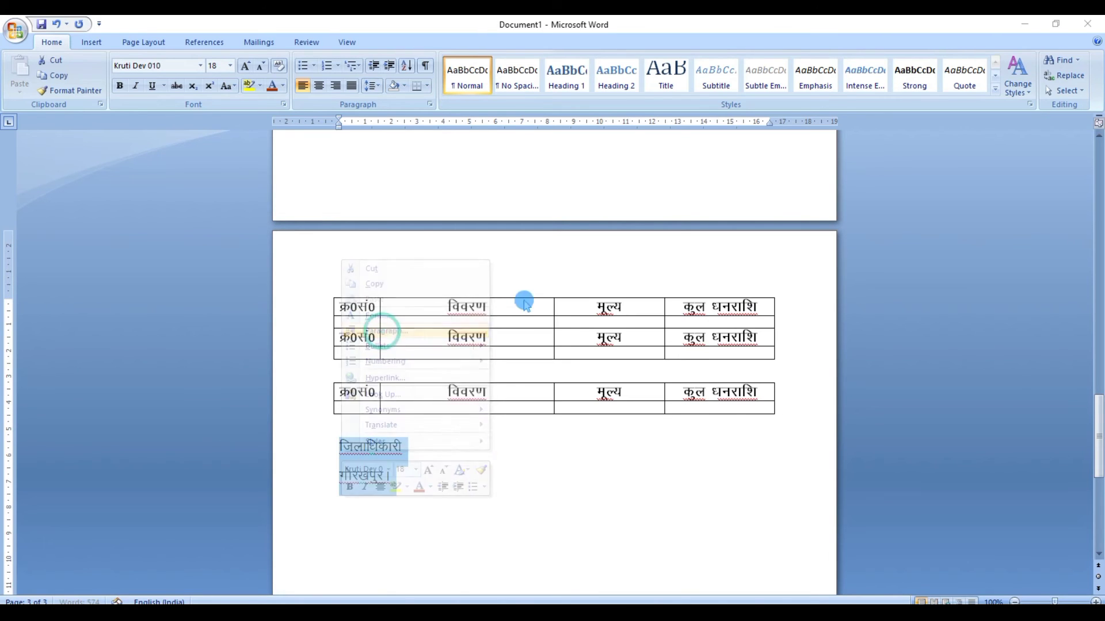
{"action": "left_click", "coordinate": [592, 340]}
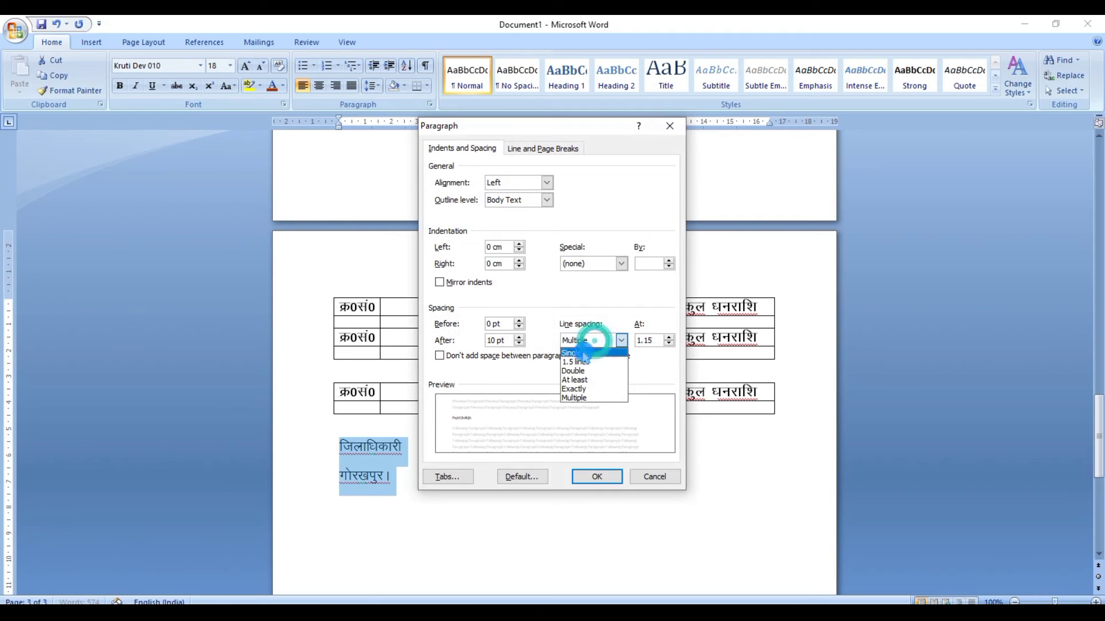
{"action": "left_click", "coordinate": [582, 351]}
{"action": "left_click", "coordinate": [519, 344]}
{"action": "left_click", "coordinate": [519, 343]}
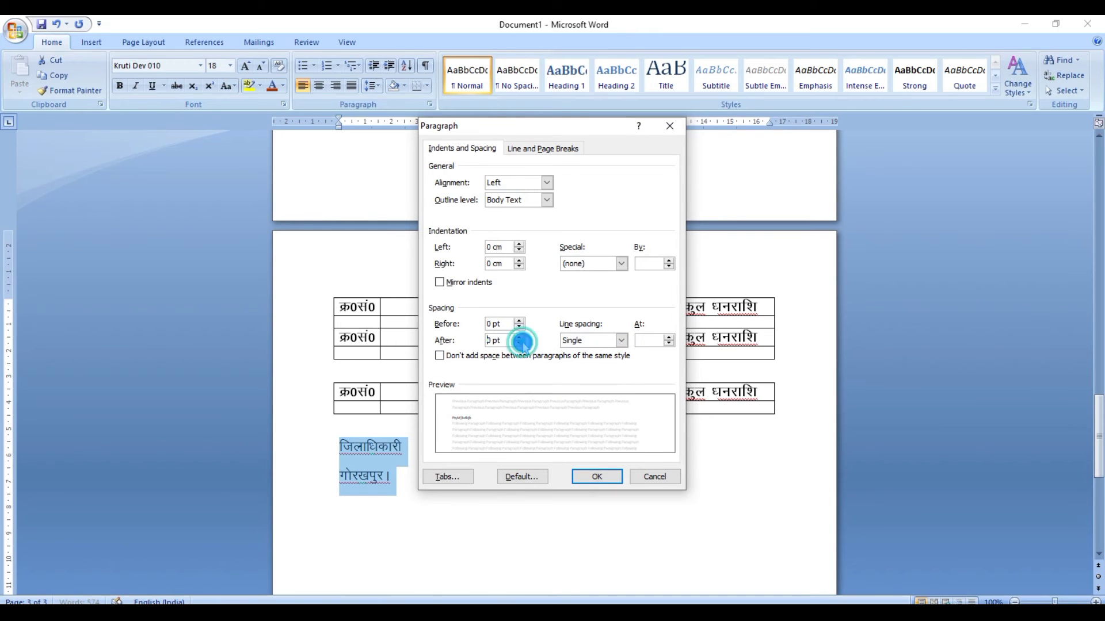
{"action": "left_click", "coordinate": [598, 476]}
{"action": "left_click", "coordinate": [512, 483]}
- Center both Hindi address lines and increase their left indent to about 14 cm so they sit near the right margin
{"action": "left_click_drag", "start_coordinate": [424, 469], "coordinate": [316, 448]}
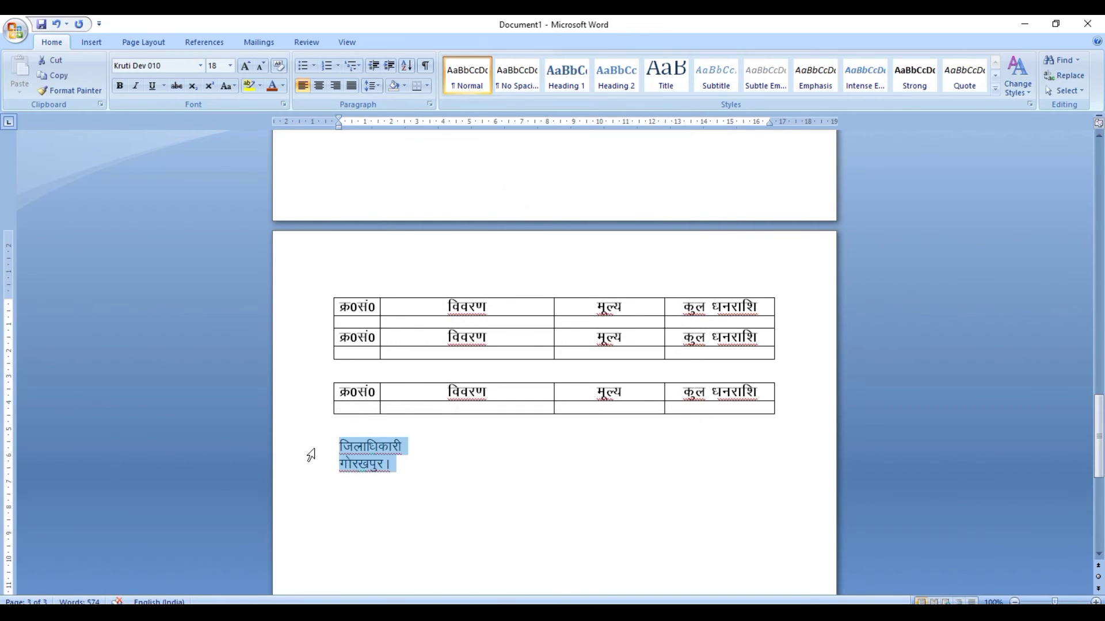
{"action": "key", "text": "ctrl+e"}
{"action": "key", "text": "ctrl+m"}
{"action": "key", "text": "ctrl+m"}
{"action": "key", "text": "ctrl+m"}
{"action": "key", "text": "ctrl+m"}
{"action": "key", "text": "ctrl+m"}
{"action": "key", "text": "ctrl+m"}
{"action": "key", "text": "ctrl+m"}
{"action": "key", "text": "ctrl+m"}
{"action": "key", "text": "ctrl+m"}
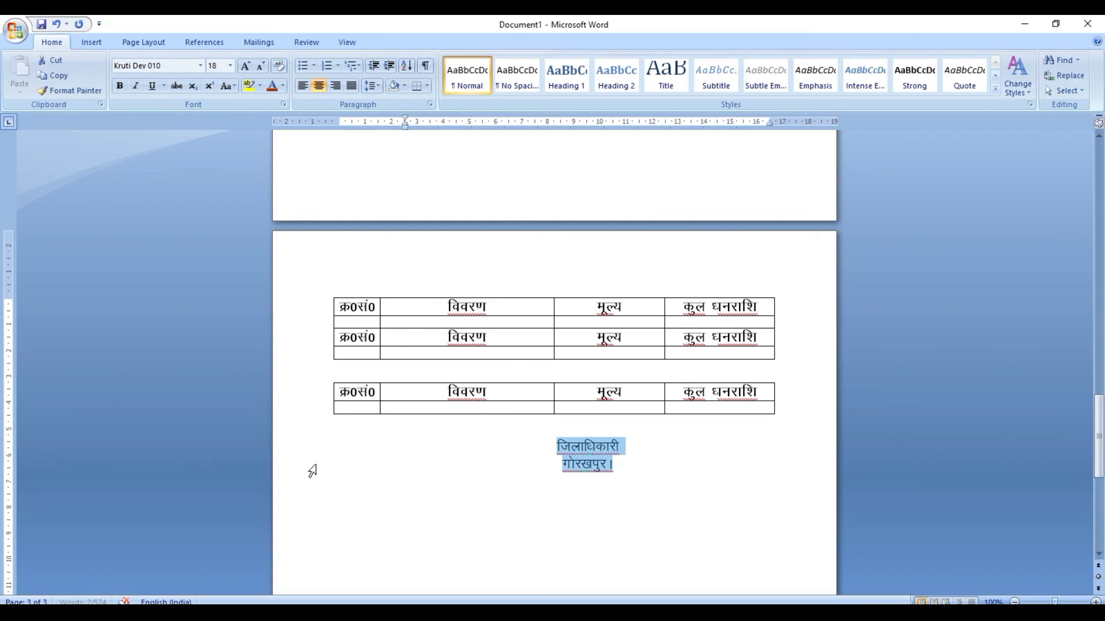
{"action": "key", "text": "ctrl+m"}
{"action": "key", "text": "ctrl+m"}
{"action": "key", "text": "ctrl+m"}
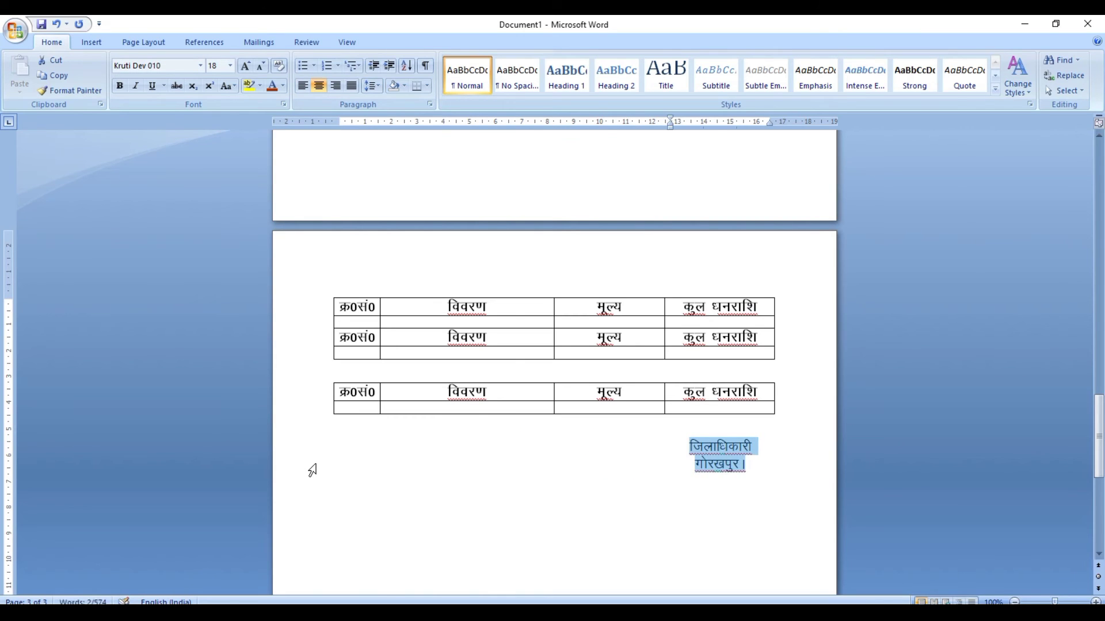
{"action": "key", "text": "ctrl+shift+m"}
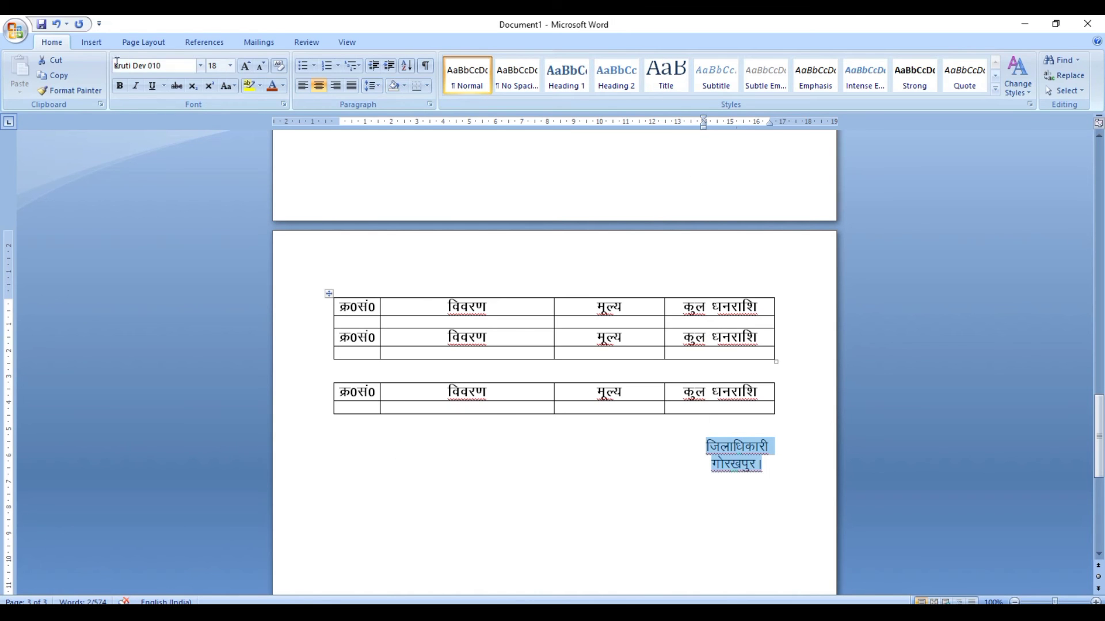
- Save the selected address lines to the Quick Parts gallery as a building block named "post name"
{"action": "left_click", "coordinate": [91, 42]}
{"action": "left_click", "coordinate": [579, 98]}
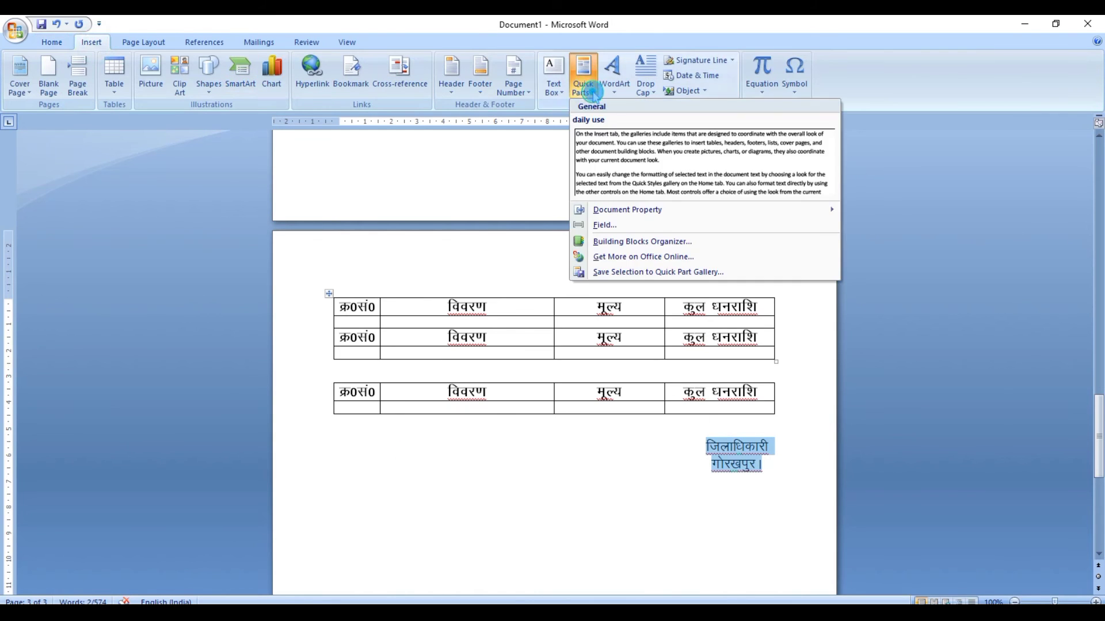
{"action": "left_click", "coordinate": [644, 272]}
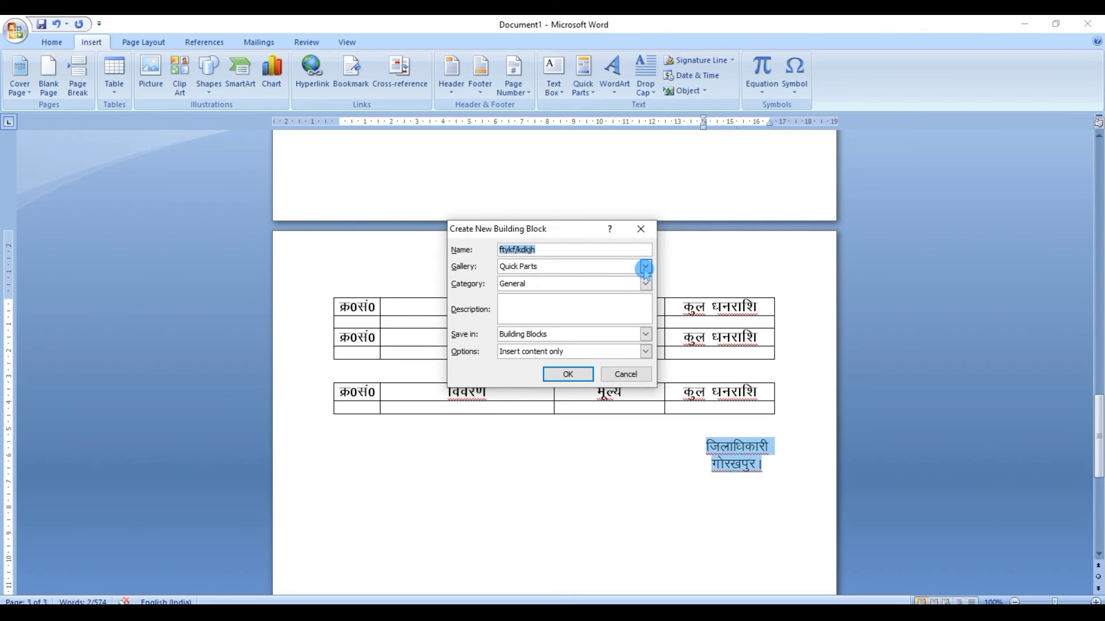
{"action": "type", "text": "post name"}
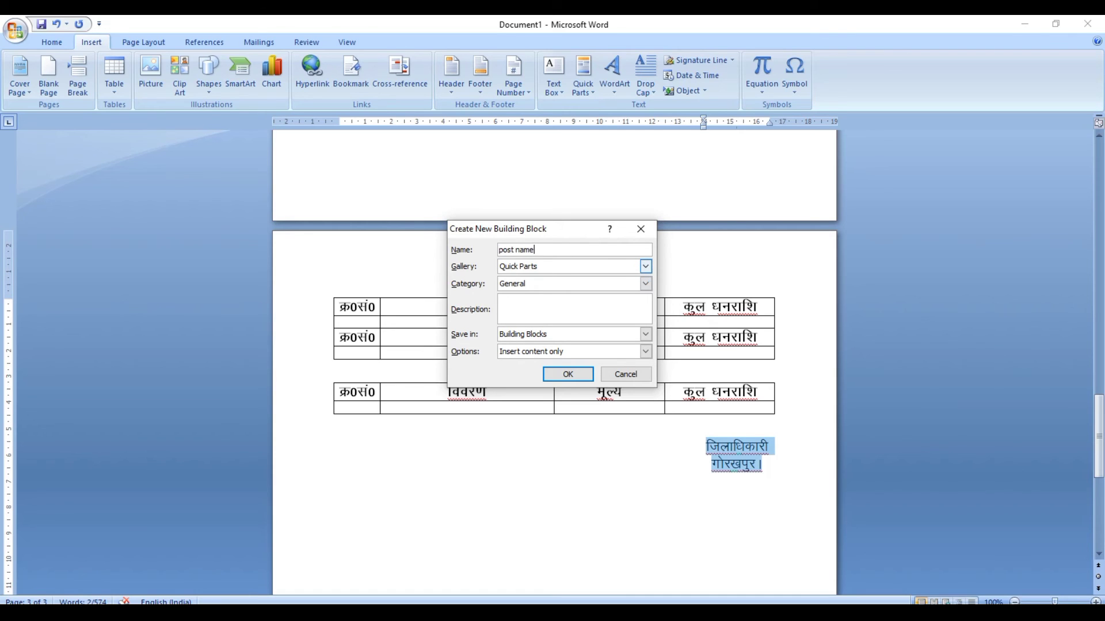
{"action": "left_click", "coordinate": [567, 374]}
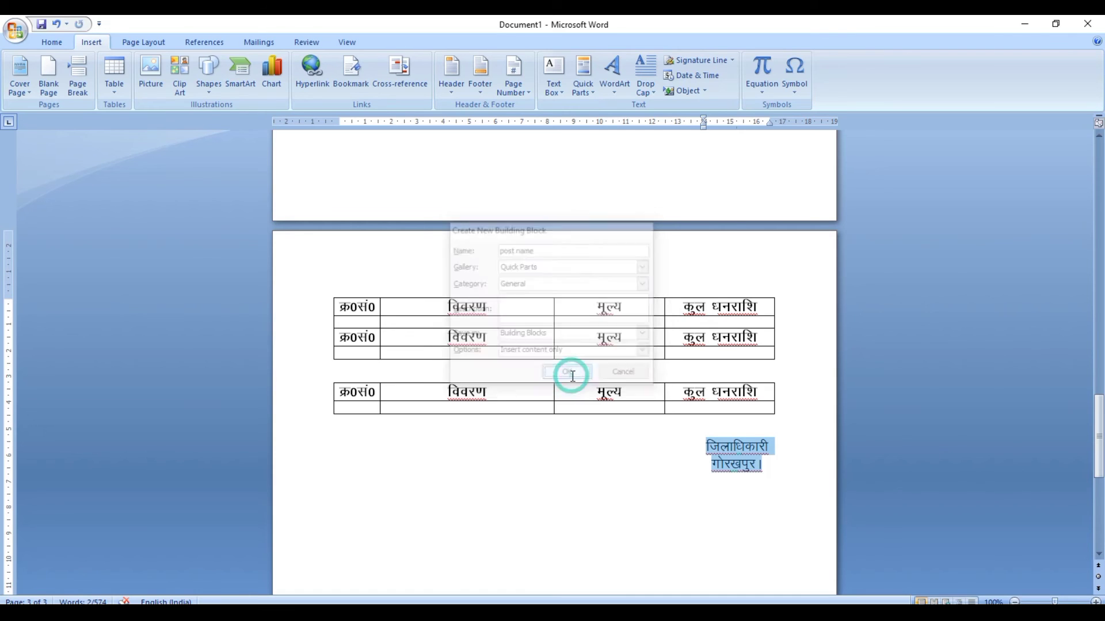
- Insert the saved "post name" quick part below the existing address lines, leaving a gap between them
{"action": "left_click", "coordinate": [580, 493]}
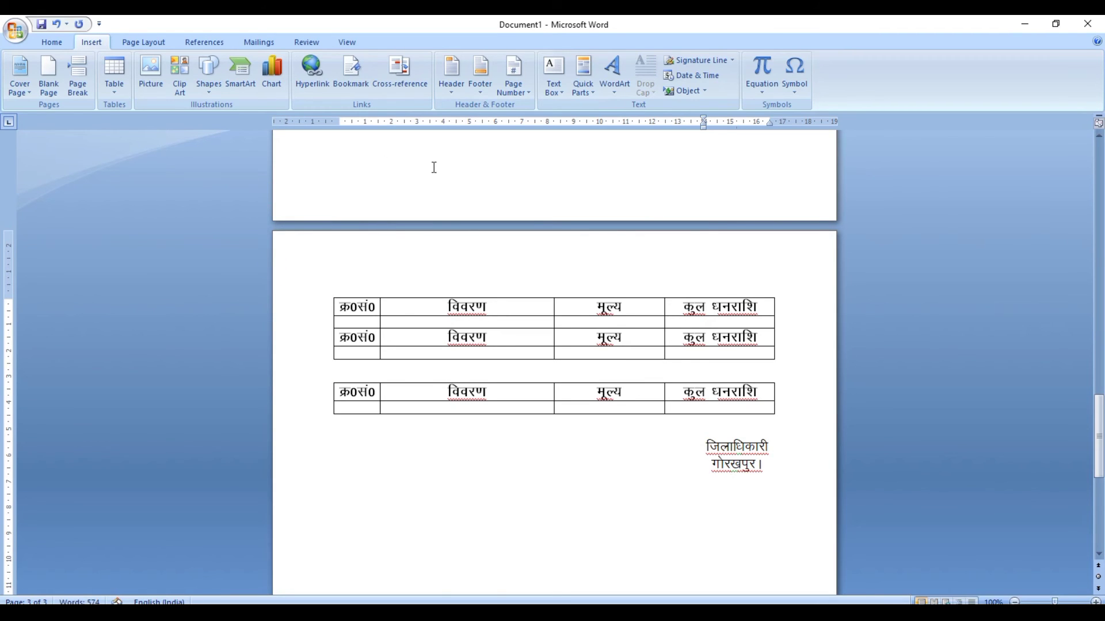
{"action": "left_click", "coordinate": [583, 78]}
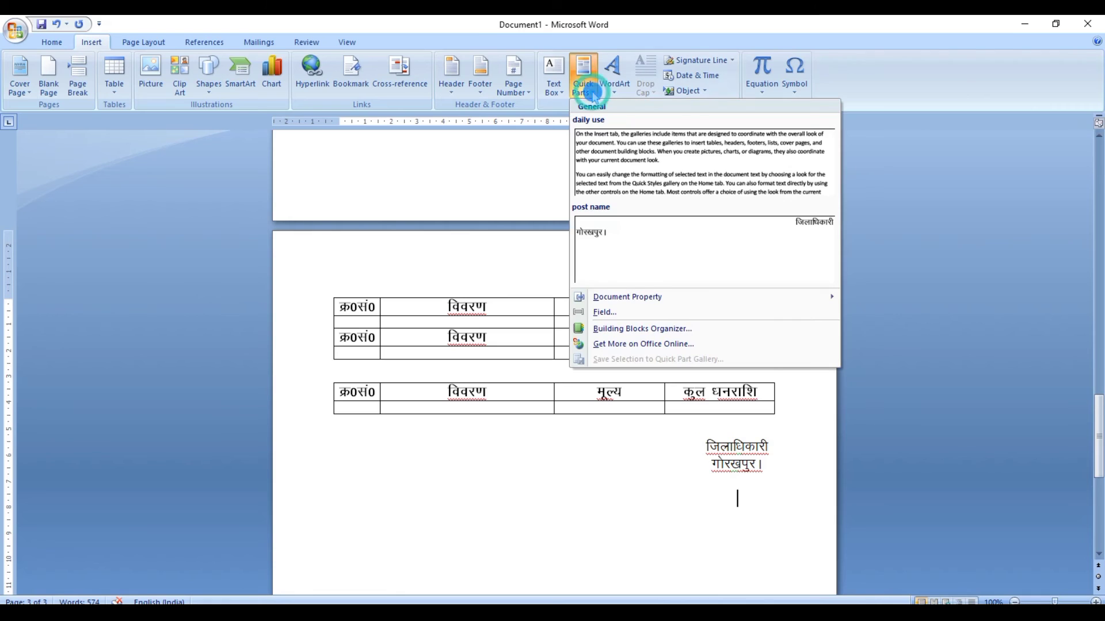
{"action": "left_click", "coordinate": [658, 264]}
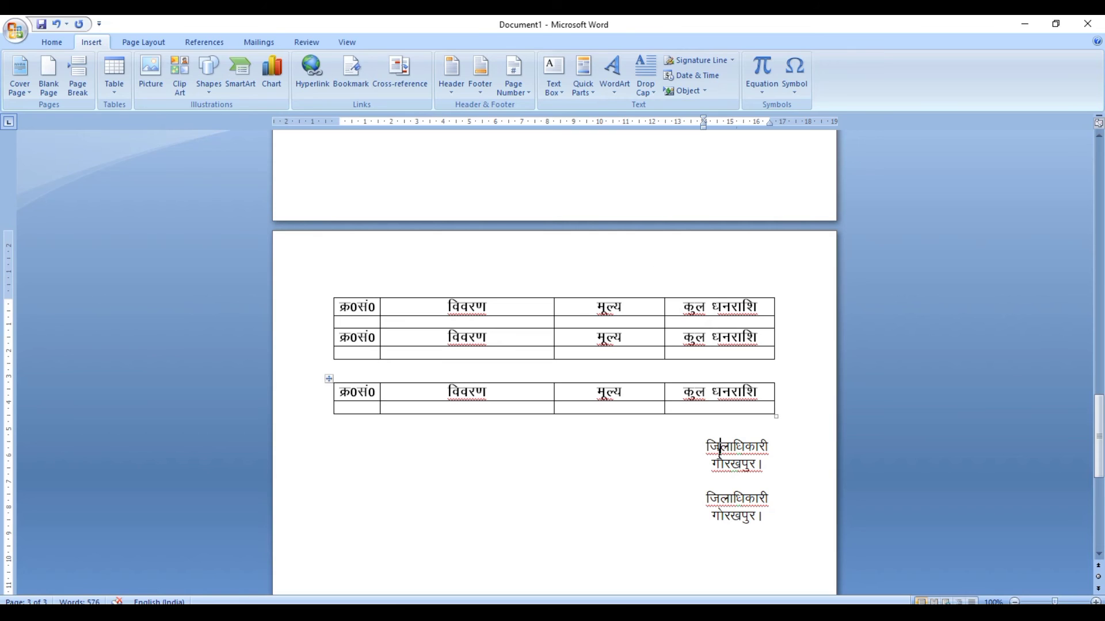
{"action": "left_click", "coordinate": [741, 498]}
{"action": "left_click", "coordinate": [728, 550]}
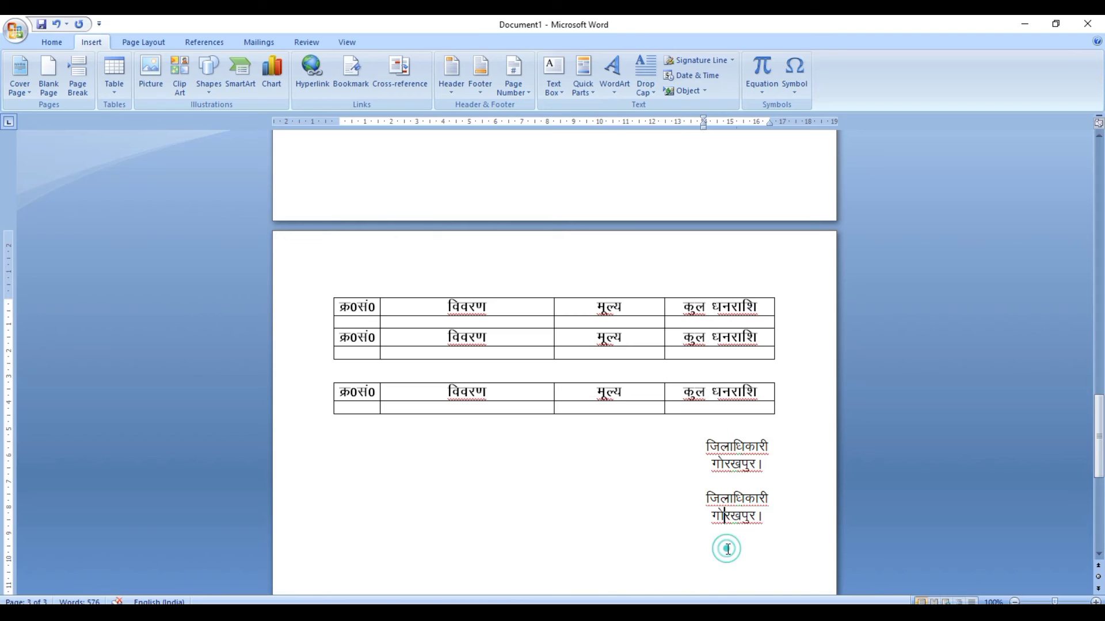
{"action": "left_click", "coordinate": [780, 519]}
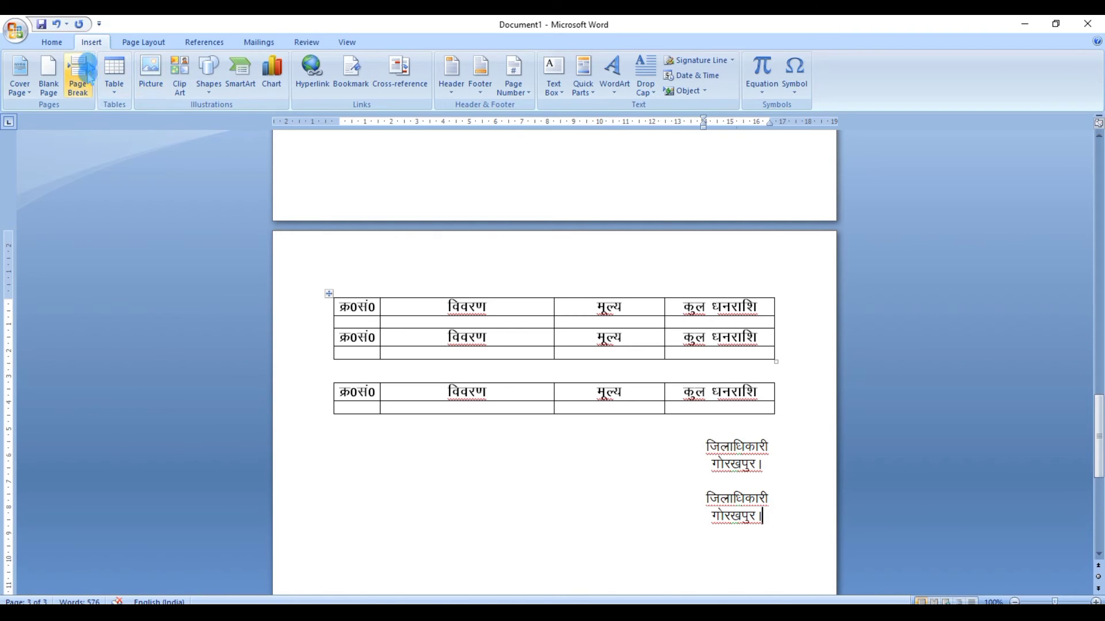
- Examine the Quick Tables, Header, Footer, WordArt, Drop Cap and Quick Parts choices for options to save a selection
{"action": "left_click", "coordinate": [115, 96]}
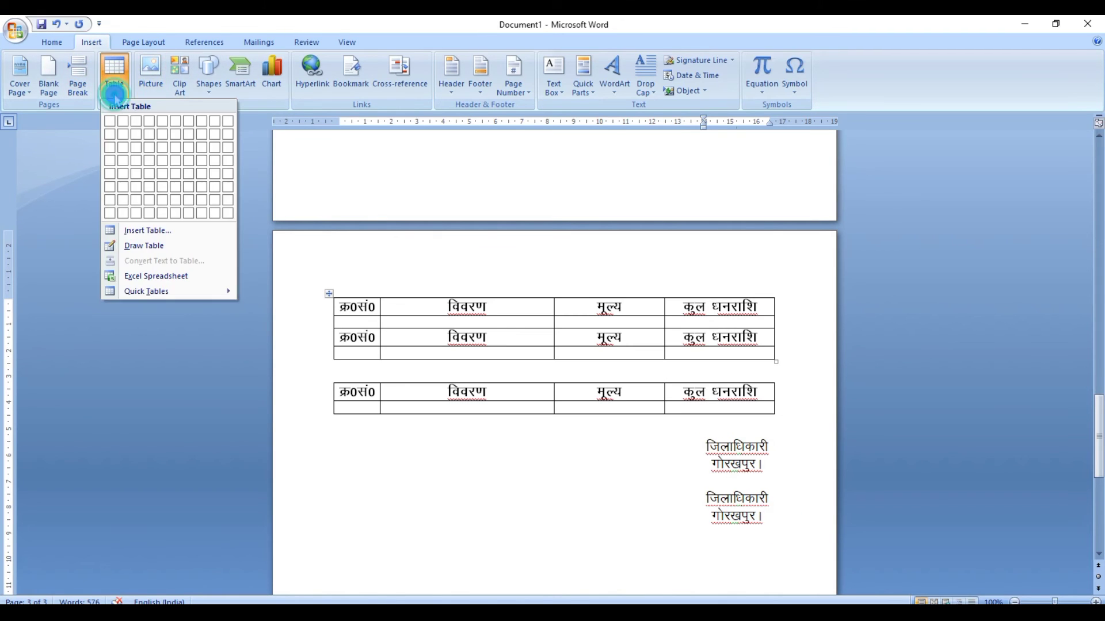
{"action": "mouse_move", "coordinate": [153, 291]}
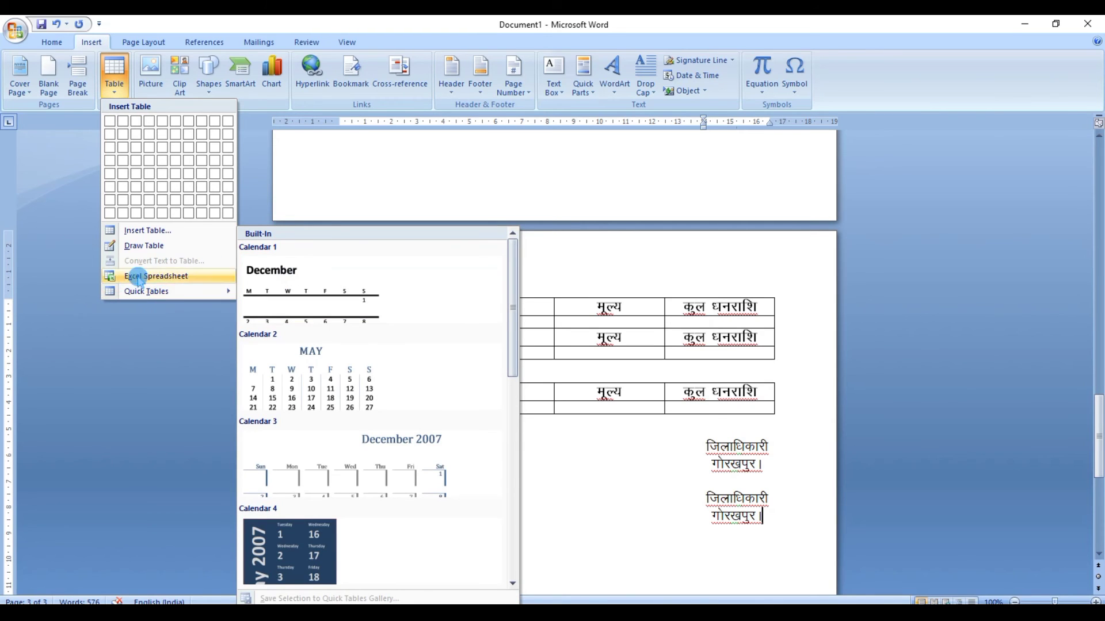
{"action": "left_click", "coordinate": [492, 144]}
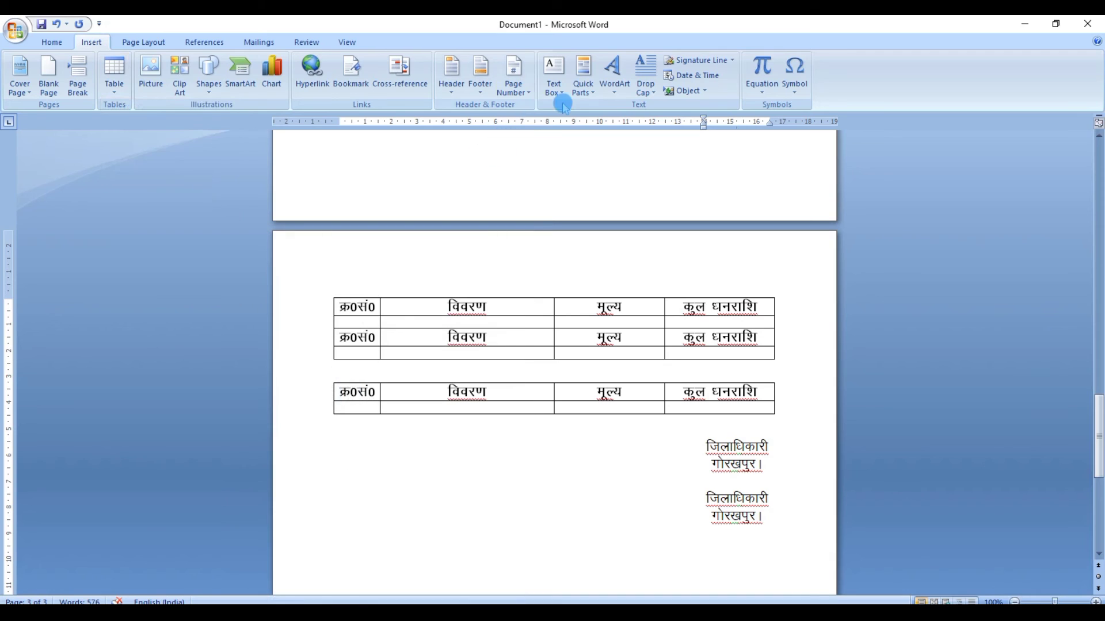
{"action": "left_click", "coordinate": [452, 95]}
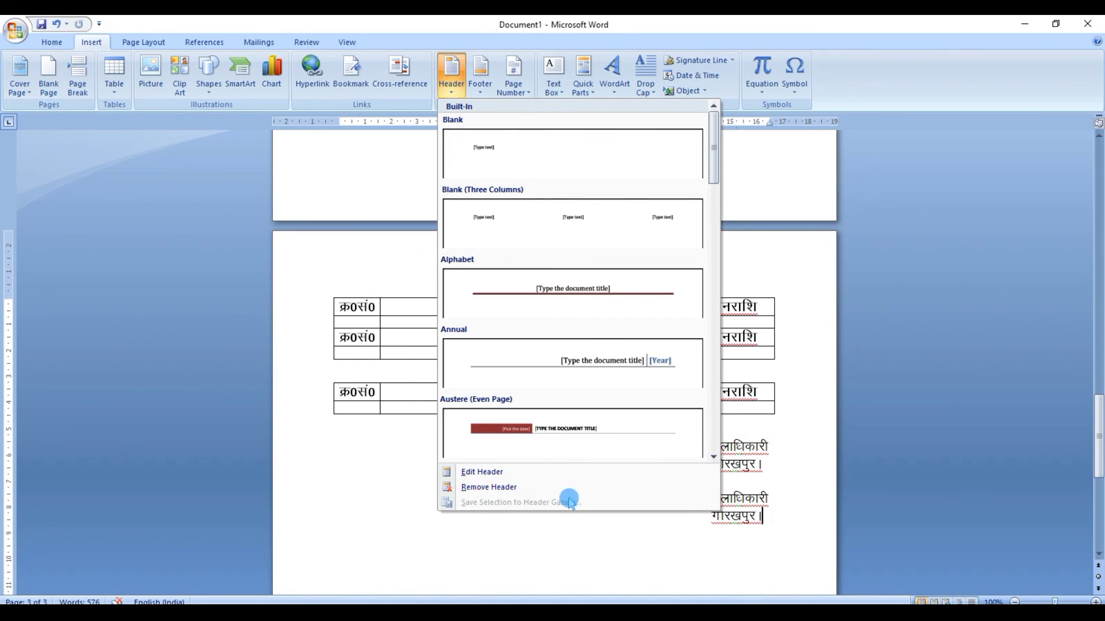
{"action": "left_click", "coordinate": [579, 535]}
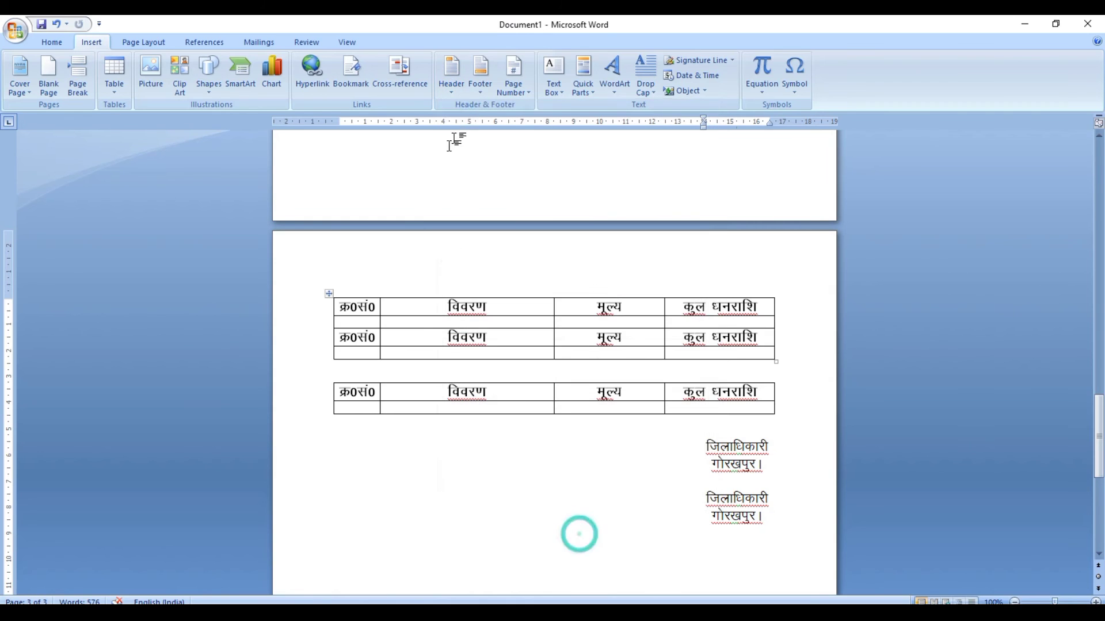
{"action": "left_click", "coordinate": [478, 86]}
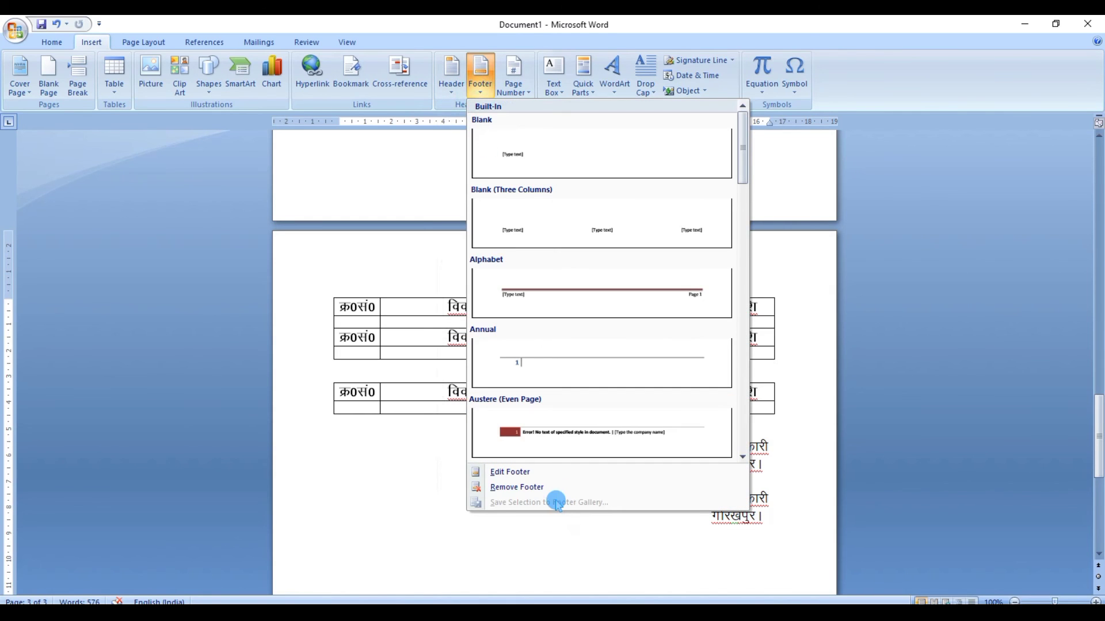
{"action": "left_click", "coordinate": [582, 530]}
{"action": "left_click", "coordinate": [613, 74]}
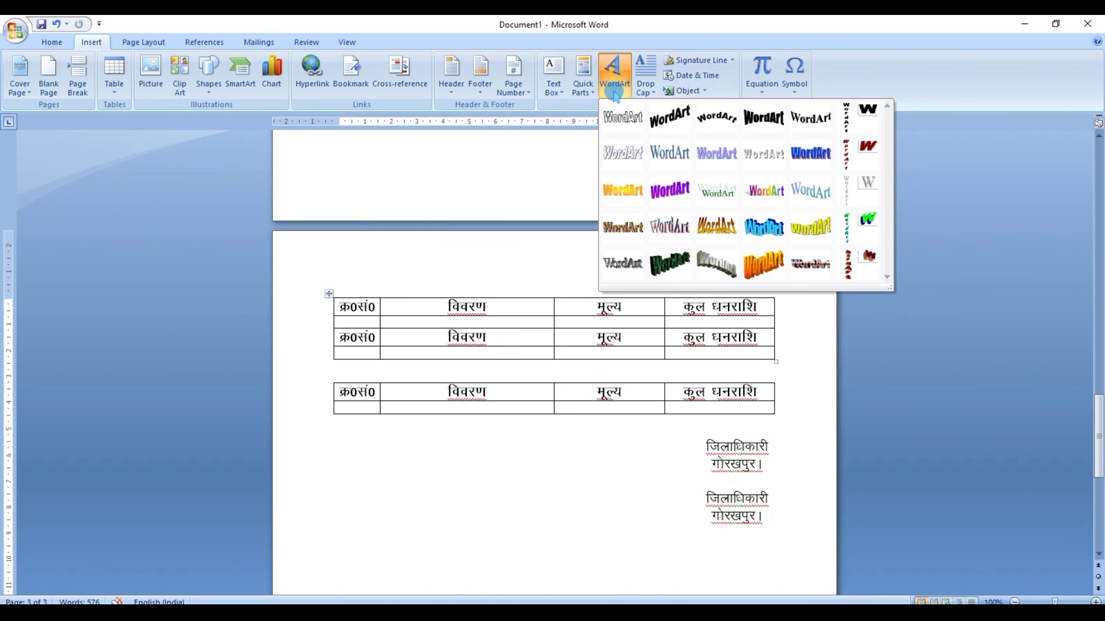
{"action": "left_click", "coordinate": [650, 467]}
{"action": "left_click", "coordinate": [660, 94]}
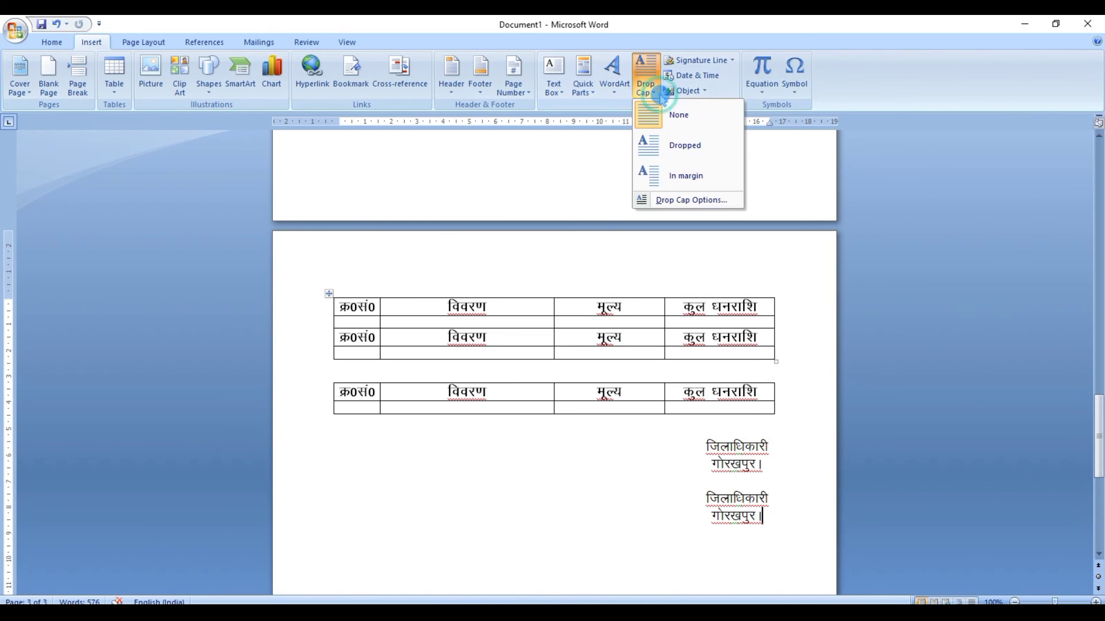
{"action": "left_click", "coordinate": [589, 189]}
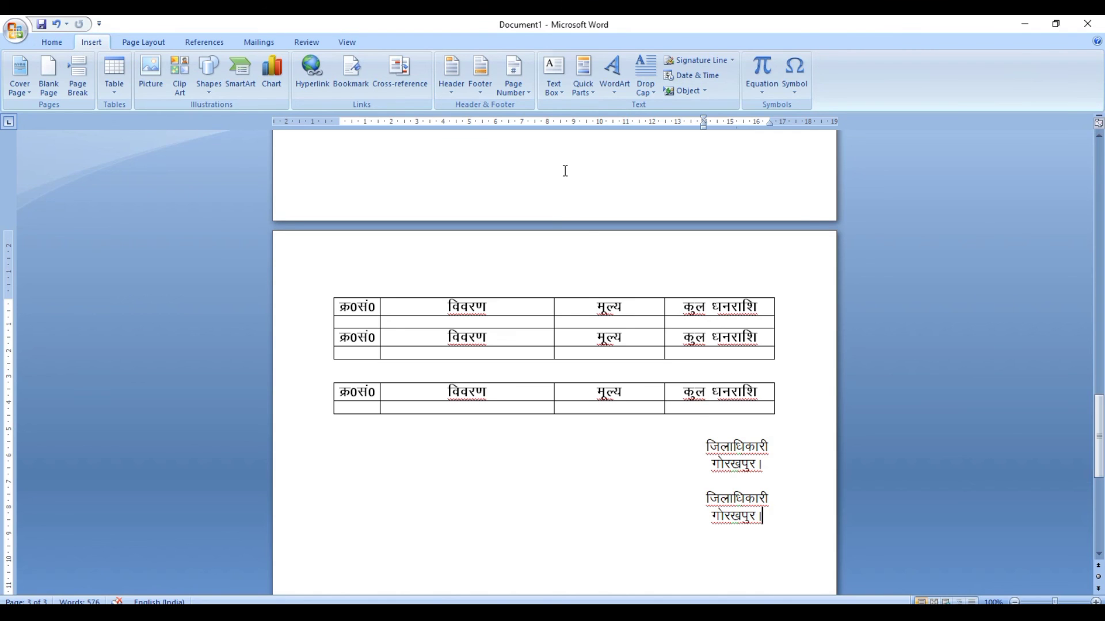
{"action": "left_click", "coordinate": [583, 81]}
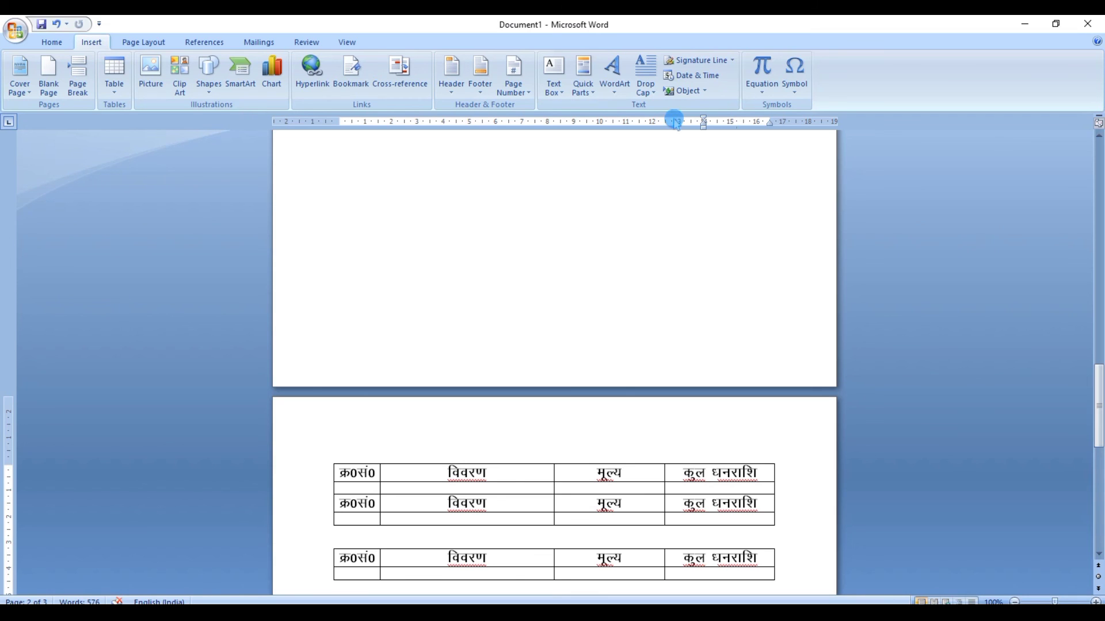
- Start a new building block from the last table, review the galleries it can be saved to, and cancel without saving
{"action": "scroll", "coordinate": [481, 439], "scroll_direction": "down", "scroll_amount": 3}
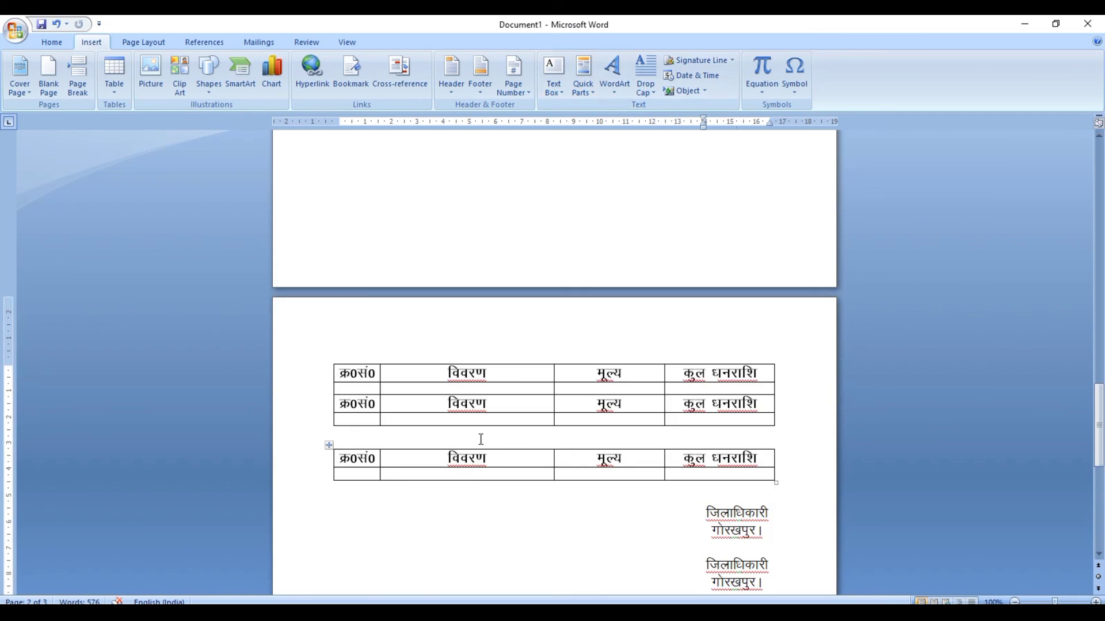
{"action": "left_click", "coordinate": [329, 445]}
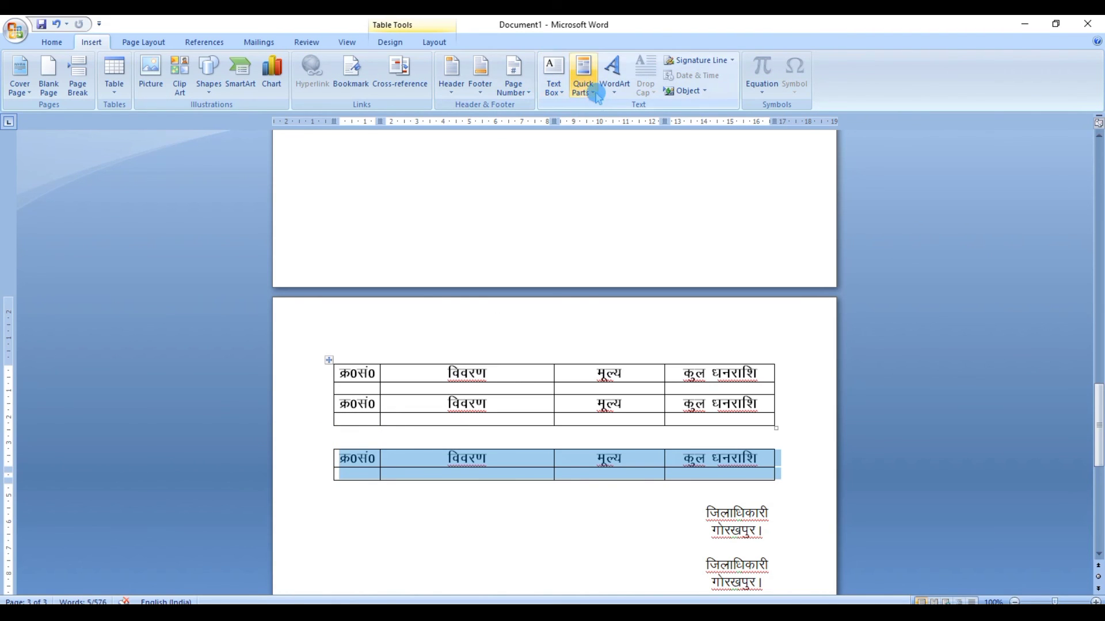
{"action": "left_click", "coordinate": [583, 81]}
{"action": "left_click", "coordinate": [633, 360]}
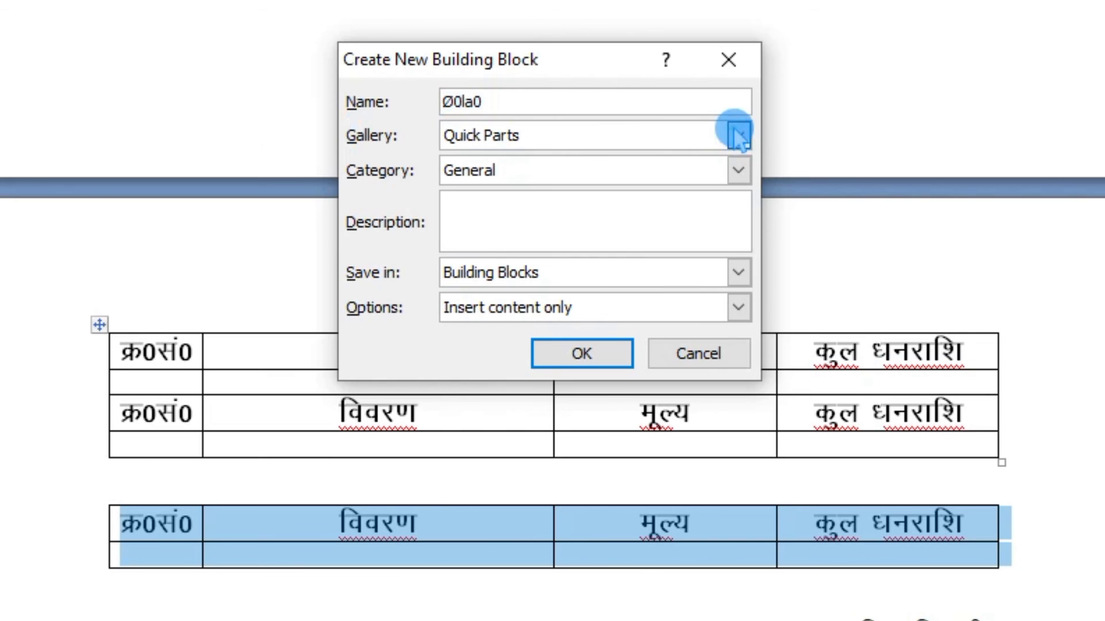
{"action": "left_click", "coordinate": [645, 266]}
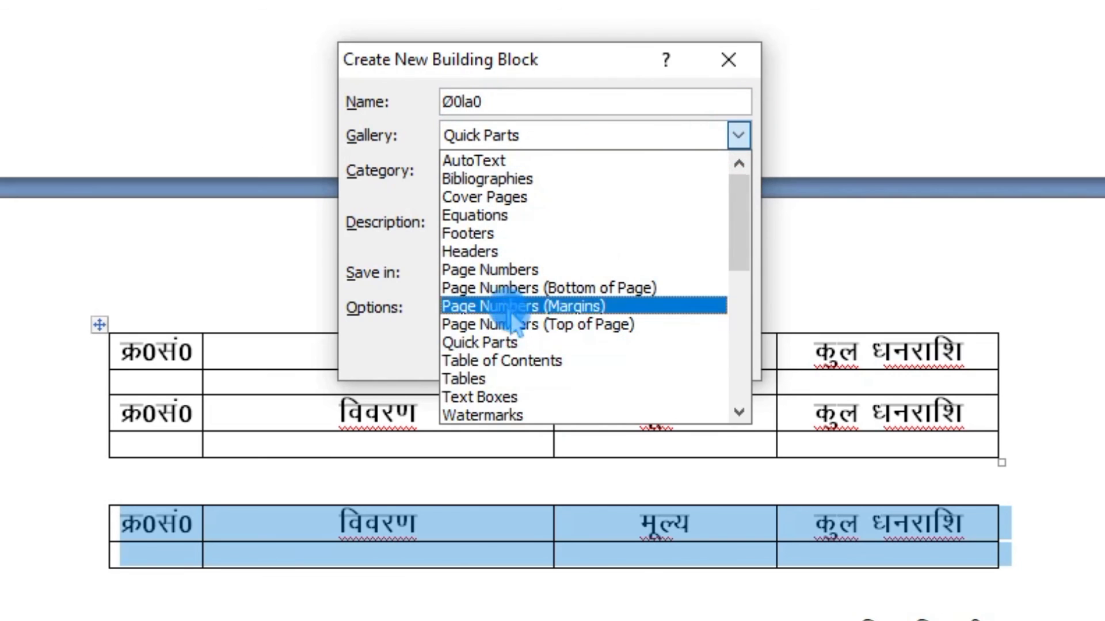
{"action": "scroll", "coordinate": [494, 420], "scroll_direction": "down", "scroll_amount": 1}
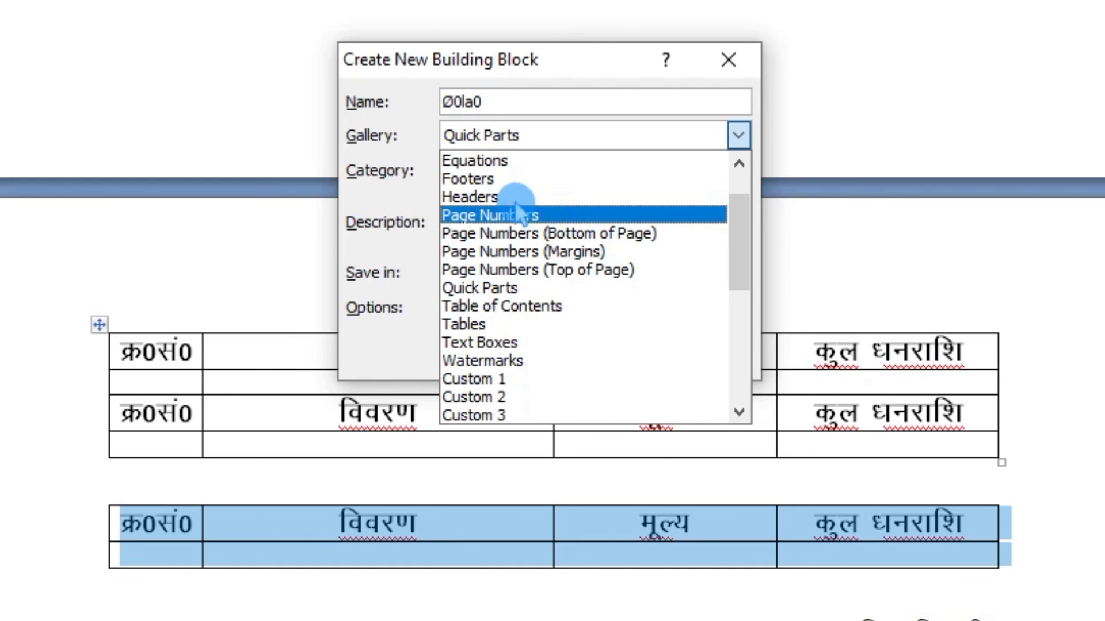
{"action": "scroll", "coordinate": [569, 184], "scroll_direction": "up", "scroll_amount": 2}
{"action": "scroll", "coordinate": [573, 207], "scroll_direction": "up", "scroll_amount": 1}
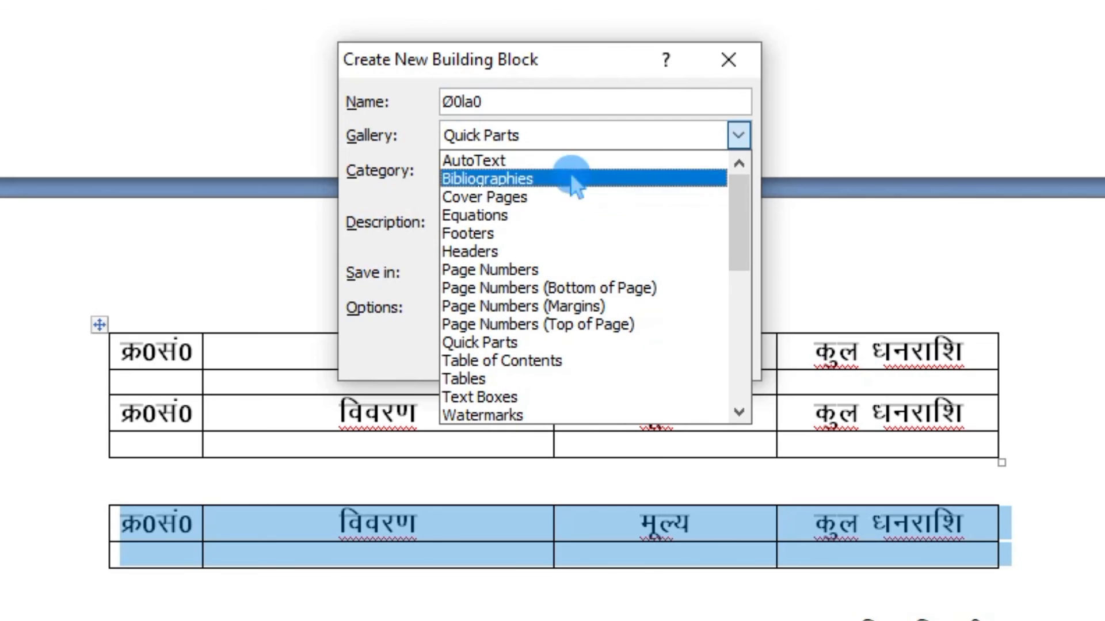
{"action": "scroll", "coordinate": [518, 354], "scroll_direction": "down", "scroll_amount": 3}
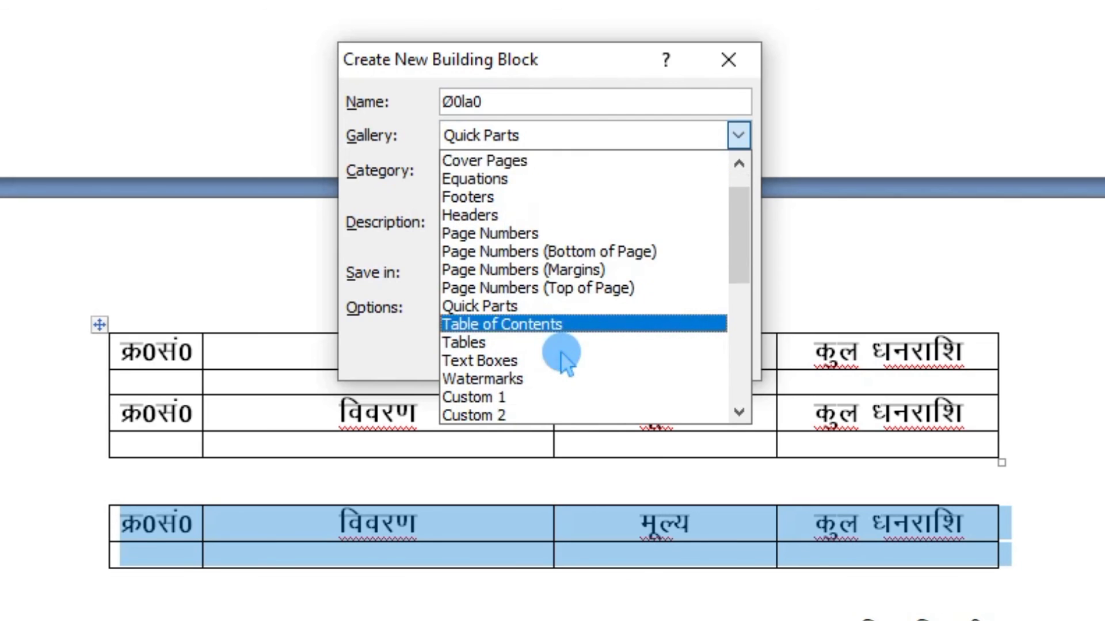
{"action": "scroll", "coordinate": [489, 370], "scroll_direction": "down", "scroll_amount": 11}
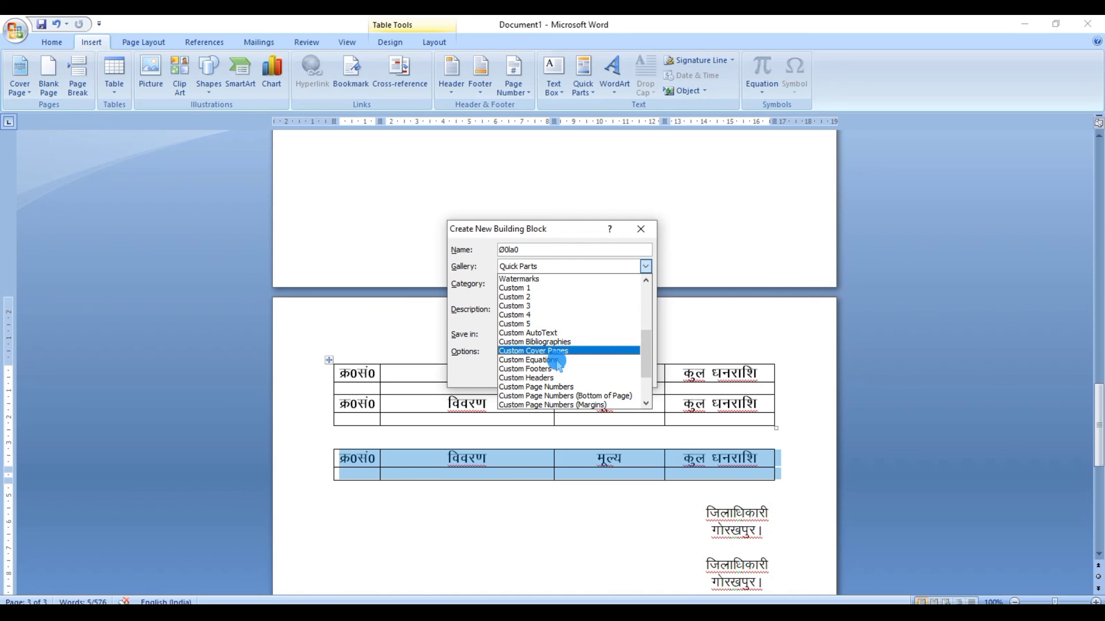
{"action": "scroll", "coordinate": [556, 362], "scroll_direction": "up", "scroll_amount": 4}
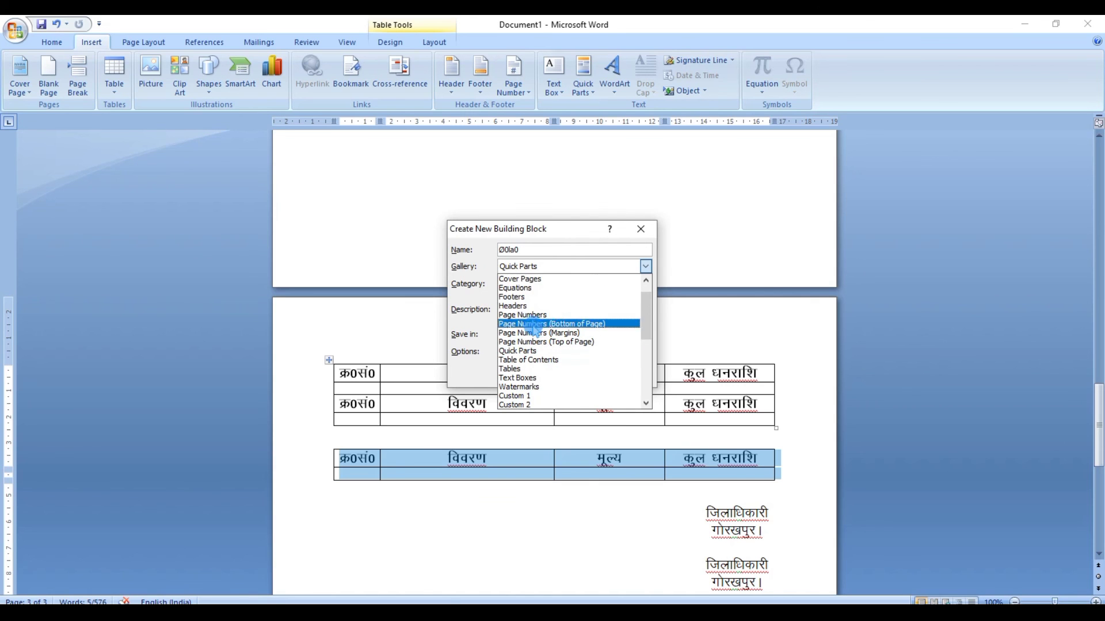
{"action": "left_click", "coordinate": [640, 229]}
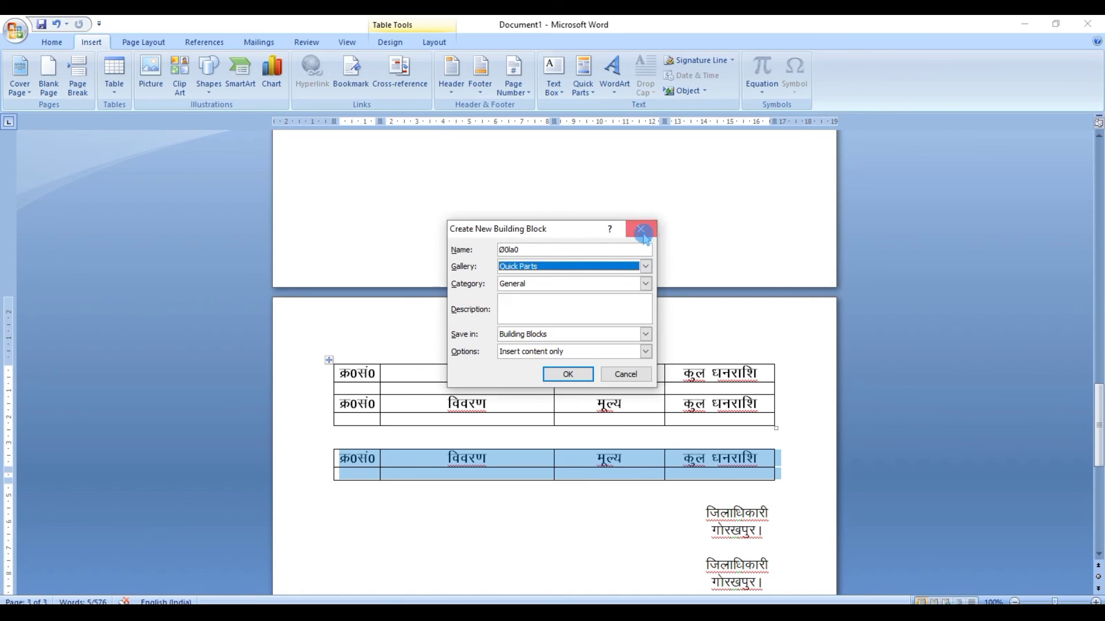
{"action": "left_click", "coordinate": [624, 376]}
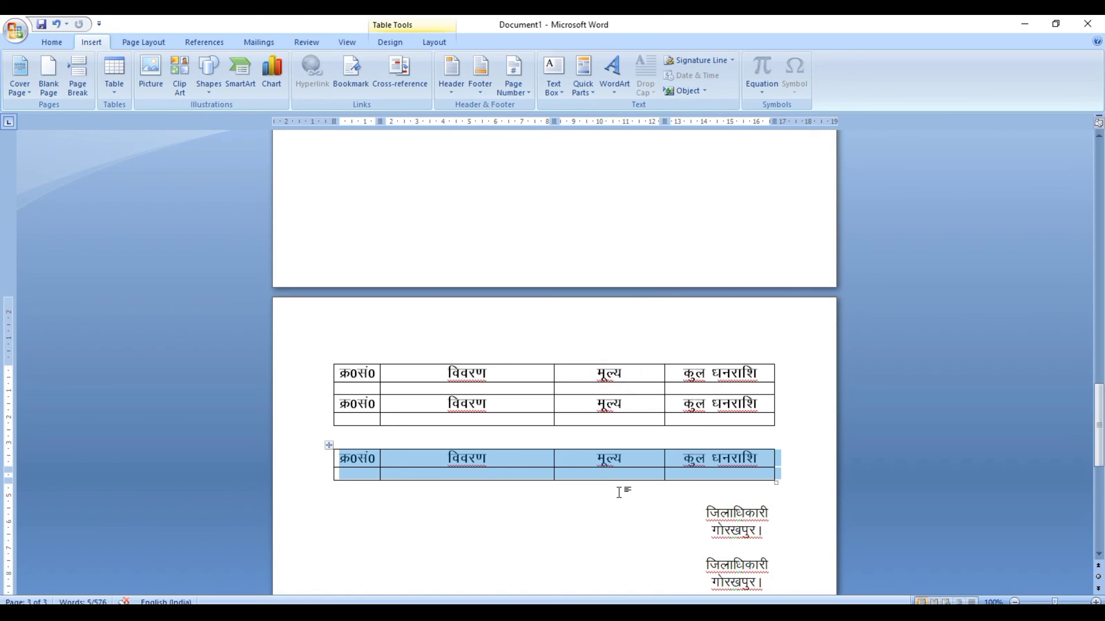
{"action": "left_click", "coordinate": [619, 493]}
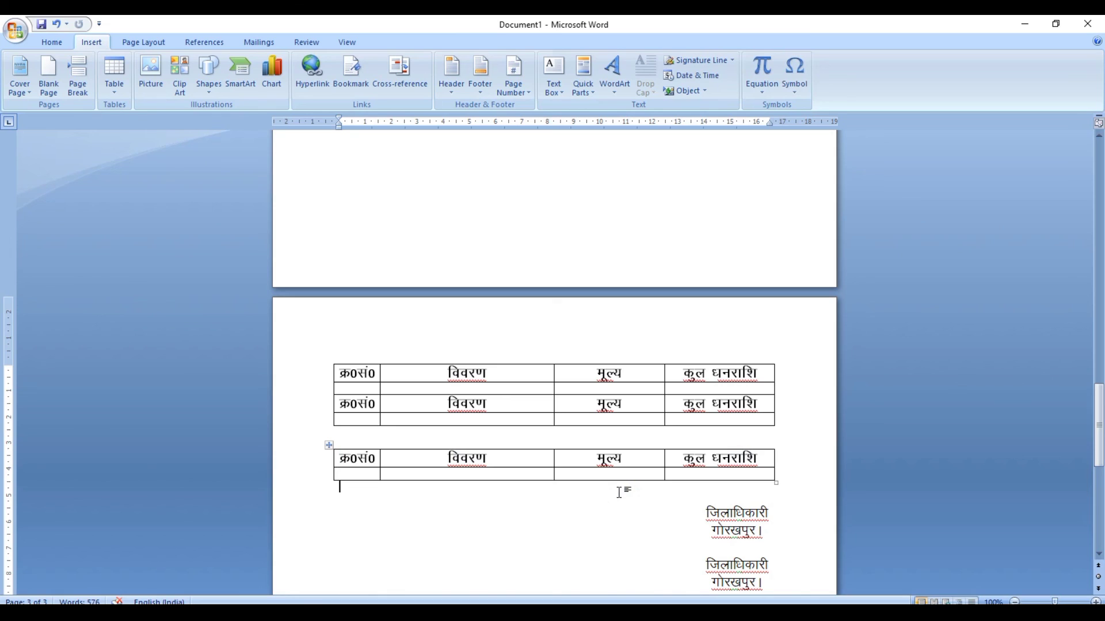